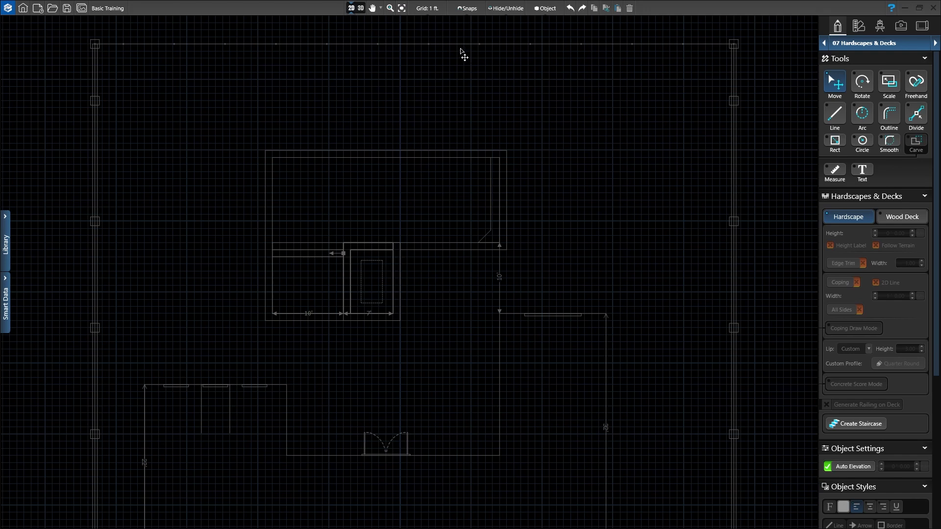
# Check the grid spacing and the active snap settings before drawing the hardscape.
pyautogui.click(431, 10)
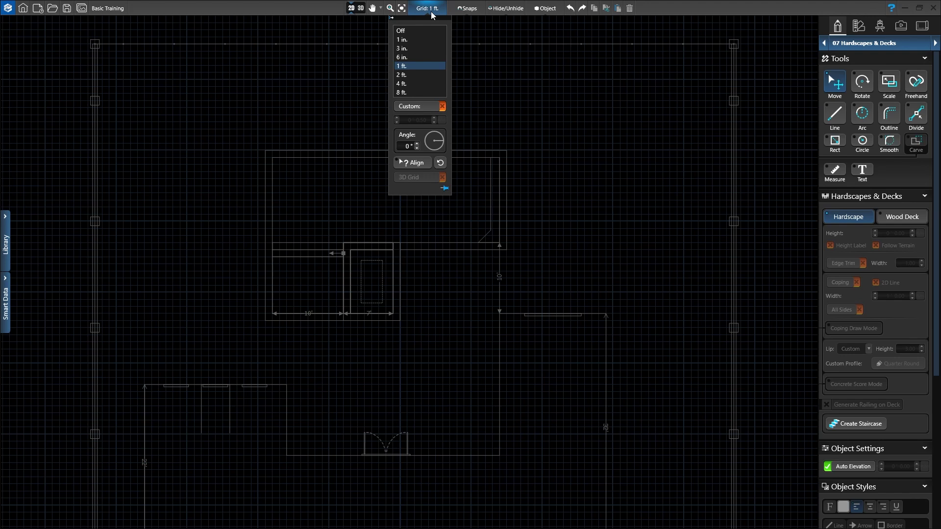
pyautogui.click(430, 11)
pyautogui.click(468, 10)
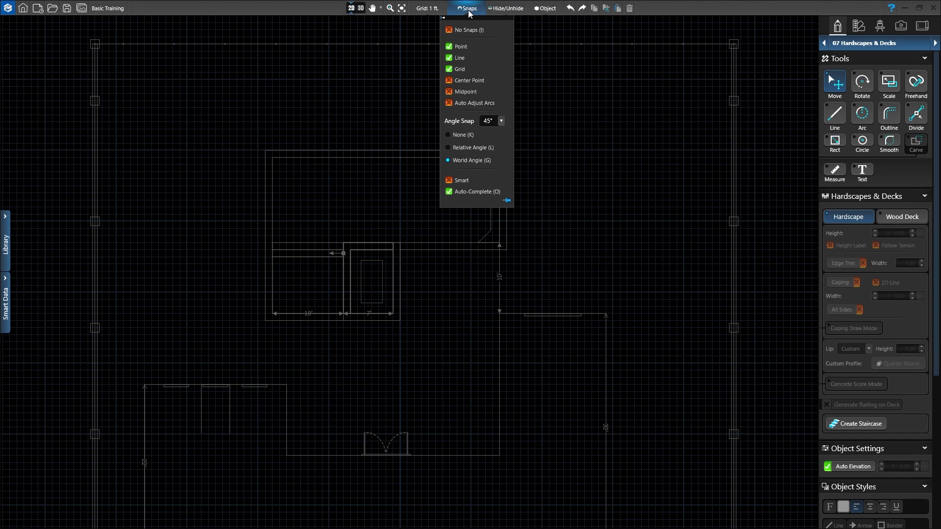
pyautogui.click(469, 10)
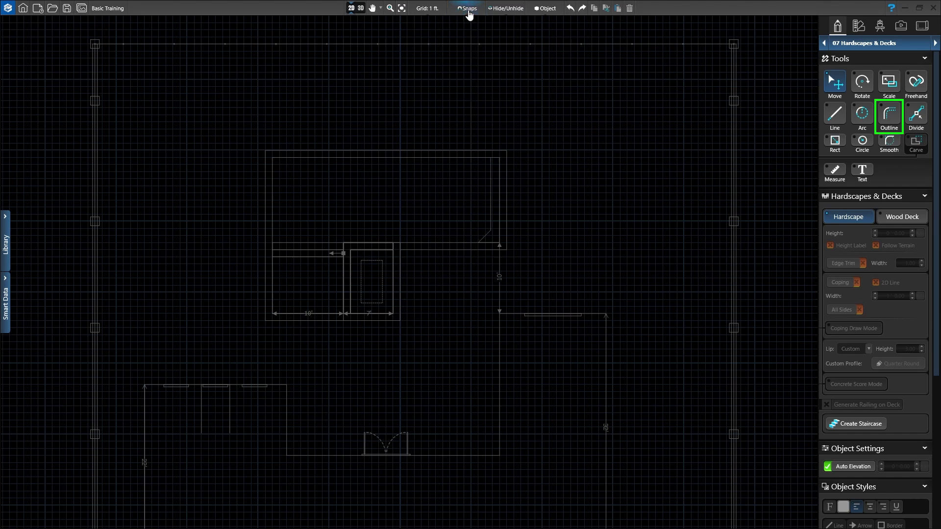
# Outline a 3 ft wide, 23 ft long hardscape strip along the pool's left outer edge, starting from the lower-left corner.
pyautogui.click(891, 116)
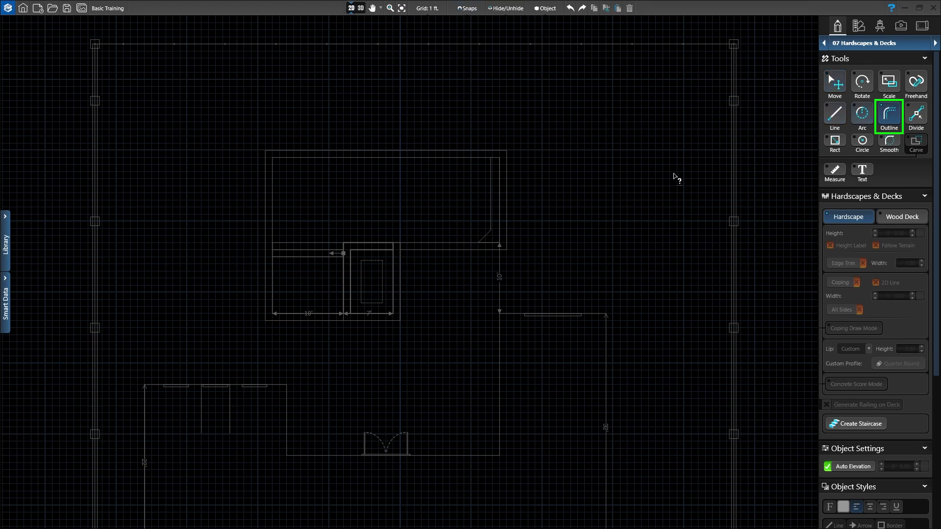
pyautogui.click(266, 321)
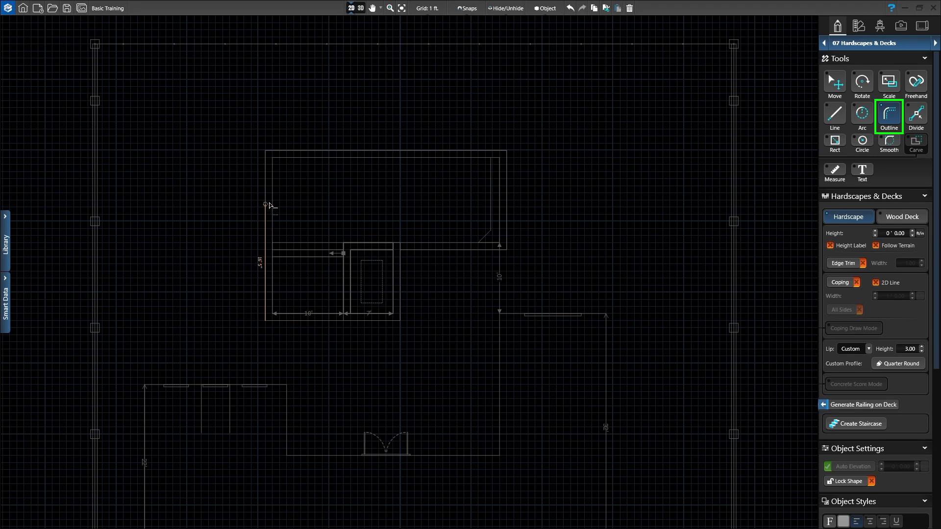
pyautogui.click(265, 158)
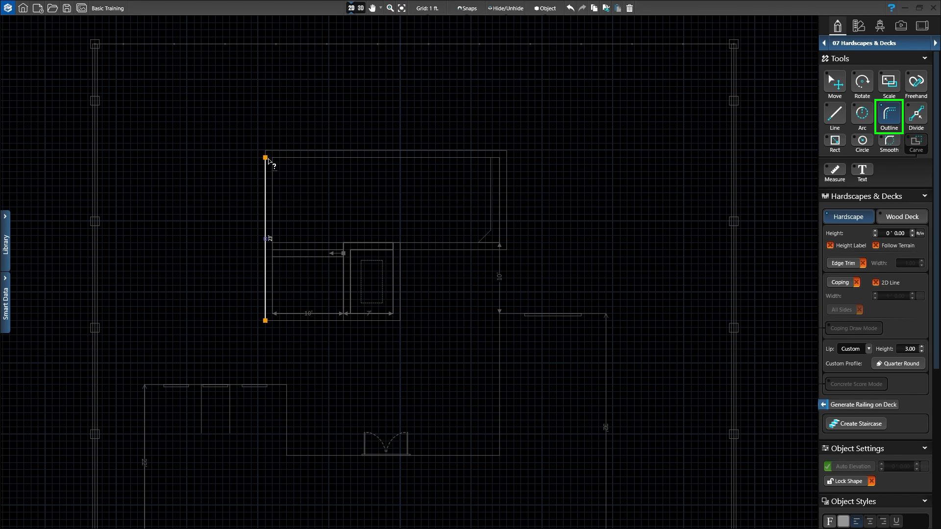
pyautogui.click(265, 158)
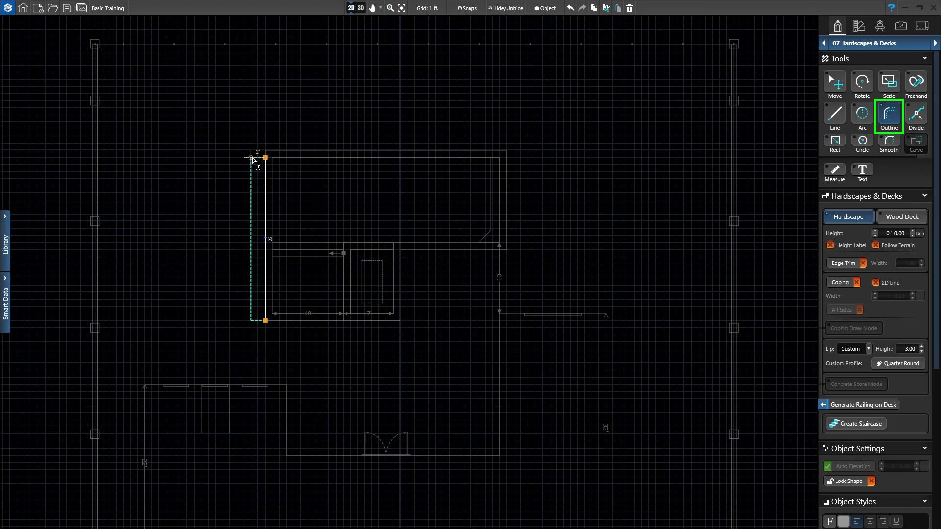
pyautogui.click(245, 160)
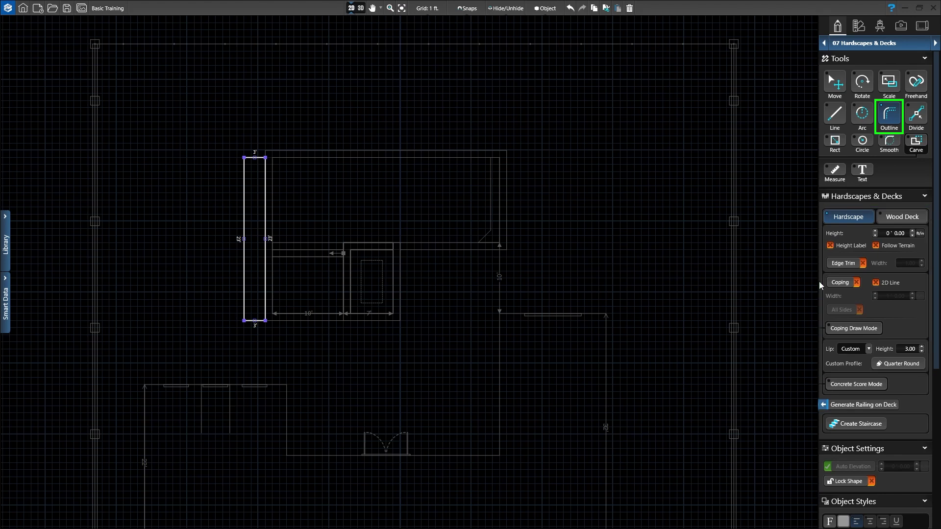
# Outline a 3 ft wide hardscape strip along the pool's stepped right edge, following its 10, 15 and 13 ft segments, and view it in 3D.
pyautogui.click(400, 319)
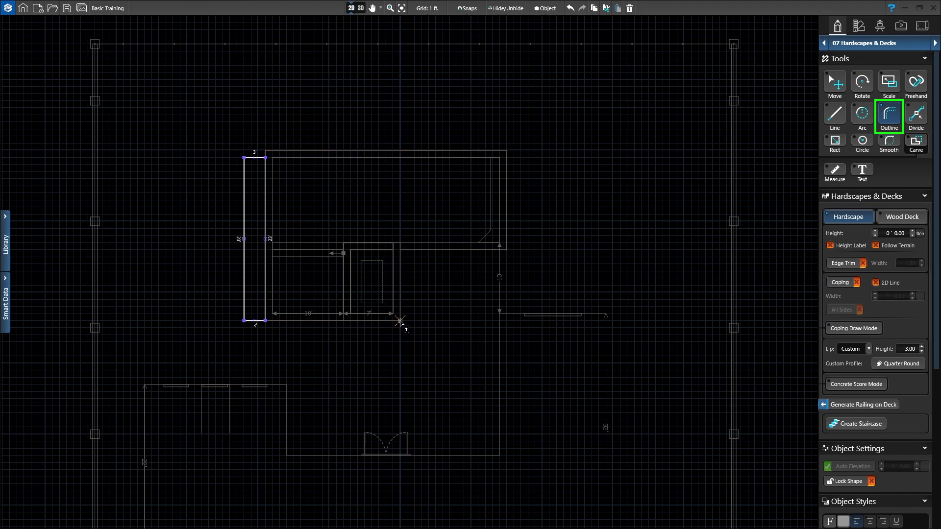
pyautogui.press('Escape')
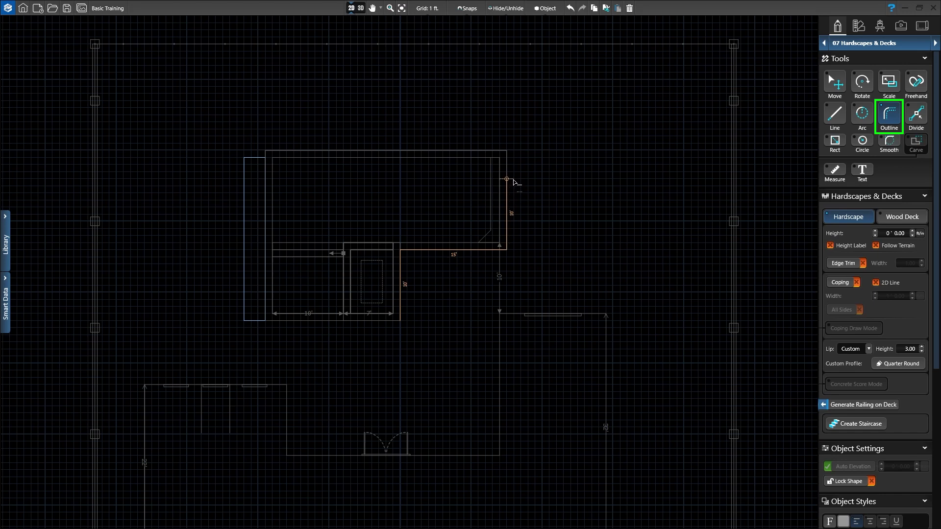
pyautogui.doubleClick(516, 160)
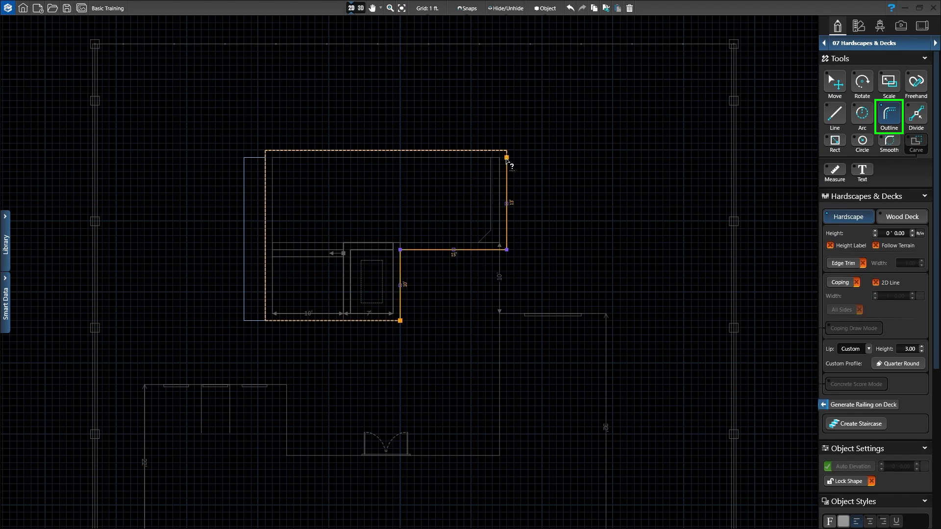
pyautogui.click(507, 159)
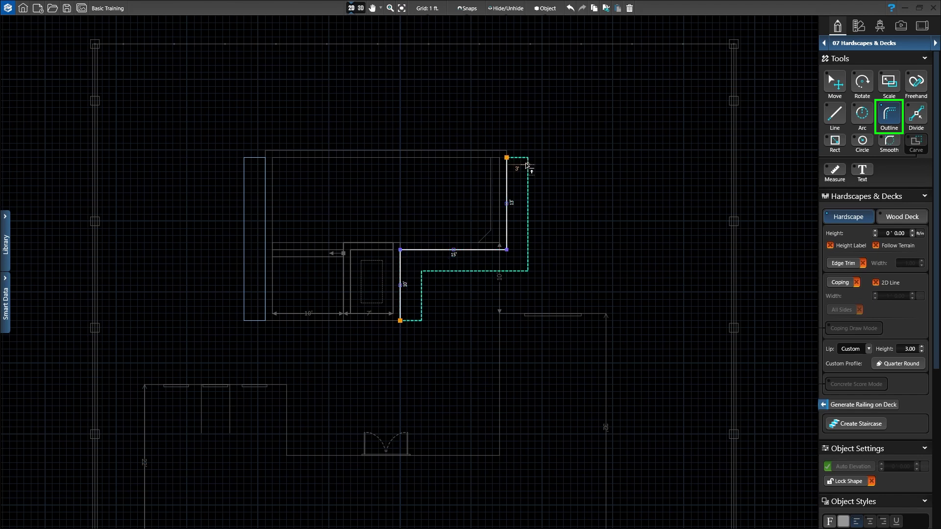
pyautogui.click(527, 165)
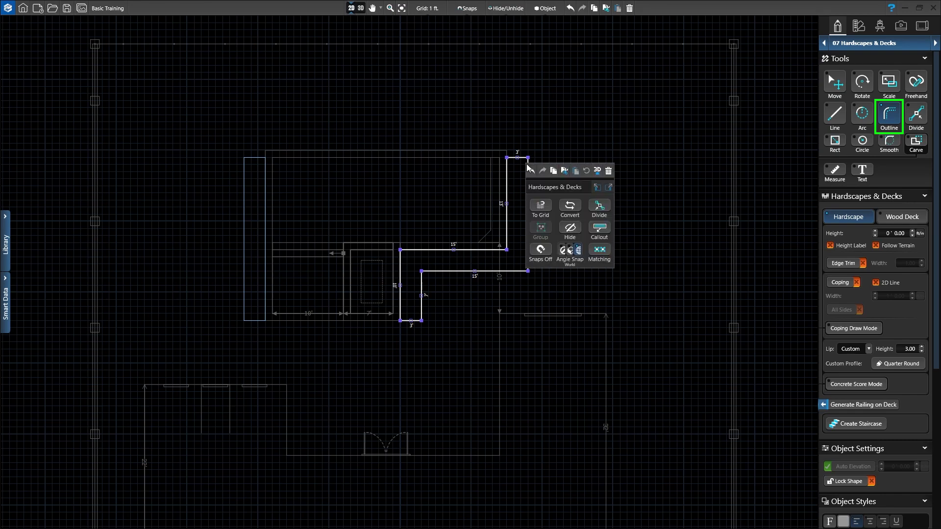
pyautogui.click(596, 171)
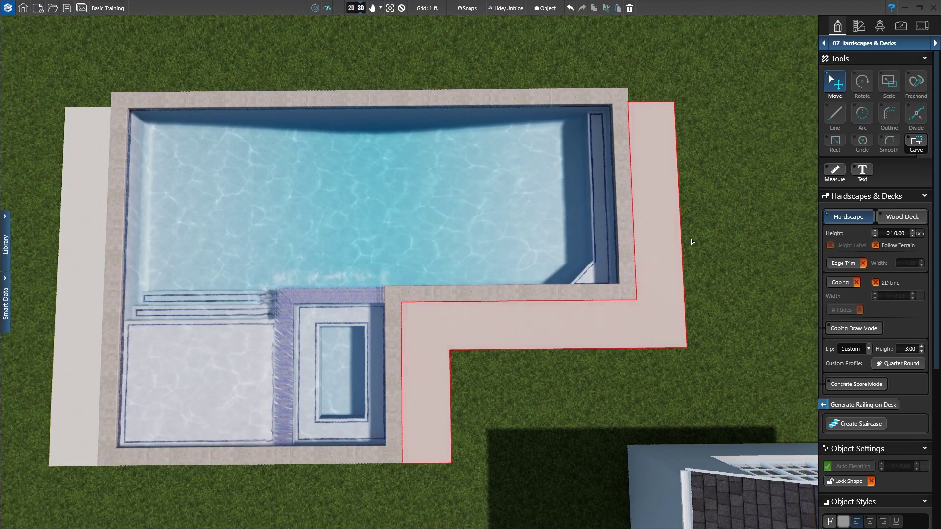
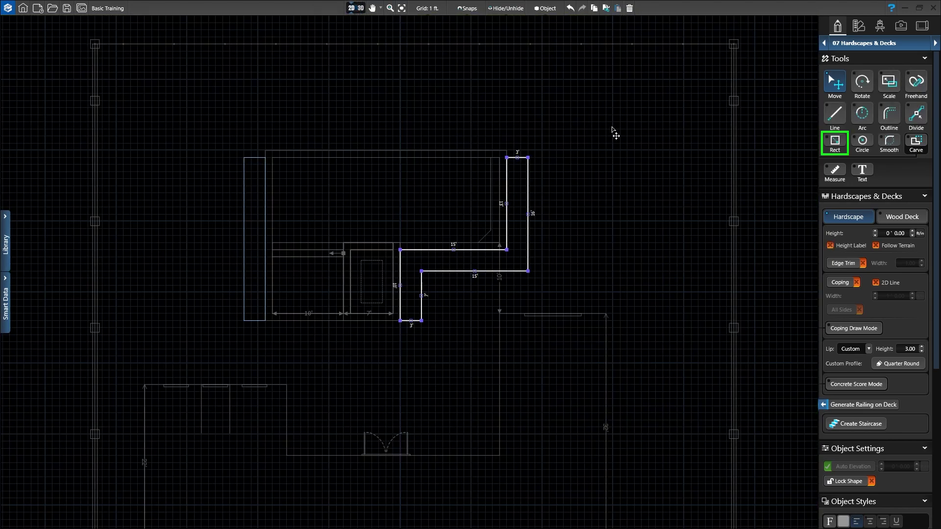
# In the 2D plan, draw an 8 by 16 ft hardscape rectangle against the outer side of the right-hand strip.
pyautogui.click(836, 146)
pyautogui.click(528, 157)
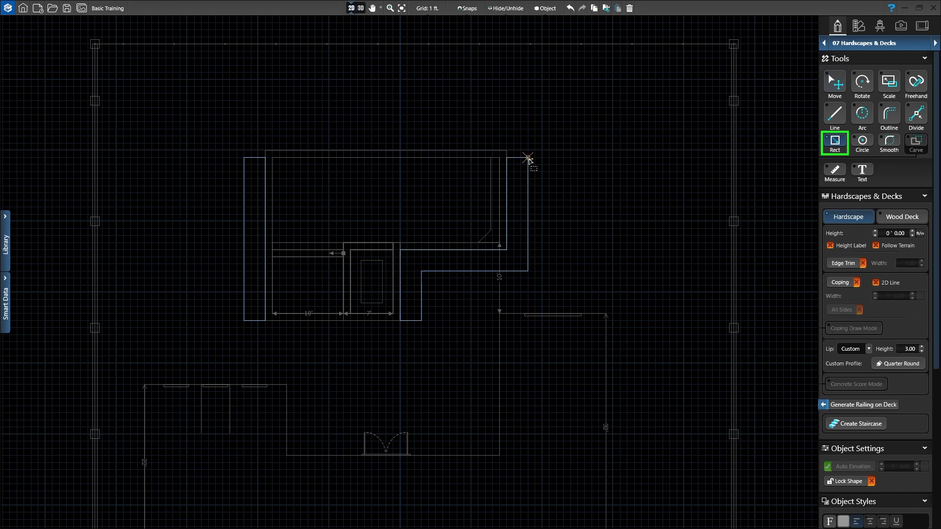
pyautogui.moveTo(528, 158); pyautogui.dragTo(584, 159)
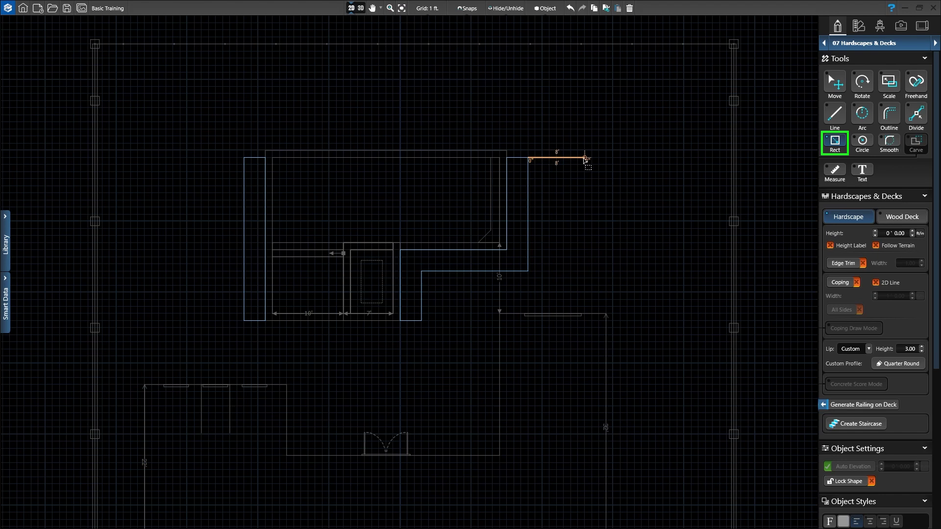
pyautogui.moveTo(584, 159); pyautogui.dragTo(586, 272)
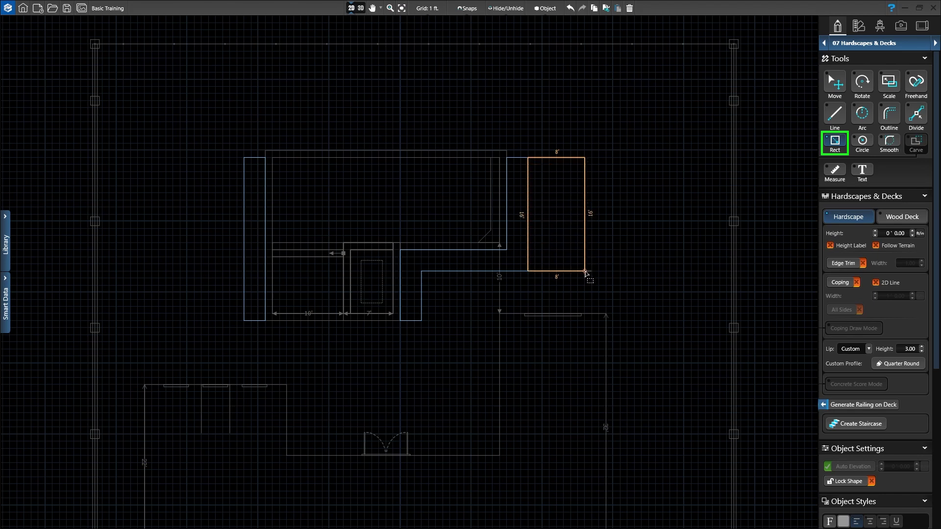
pyautogui.moveTo(586, 273); pyautogui.dragTo(586, 272)
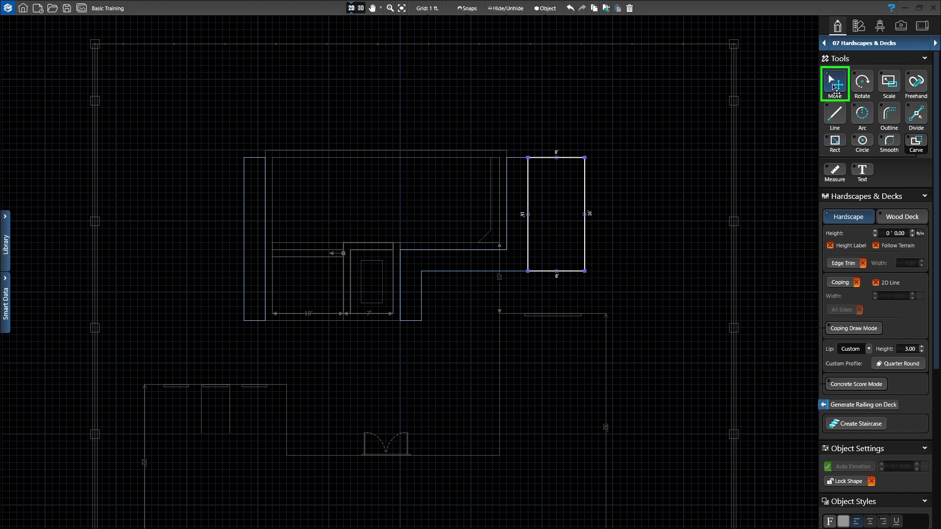
# Select the stepped right-hand strip together with the 8 by 16 ft rectangle and merge them with Union.
pyautogui.click(833, 86)
pyautogui.click(506, 271)
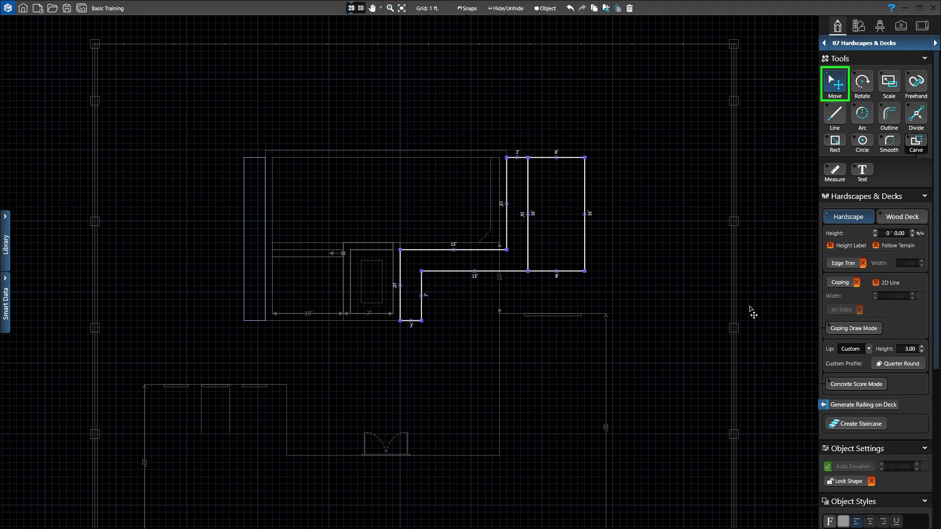
pyautogui.scroll(-9, 872, 336)
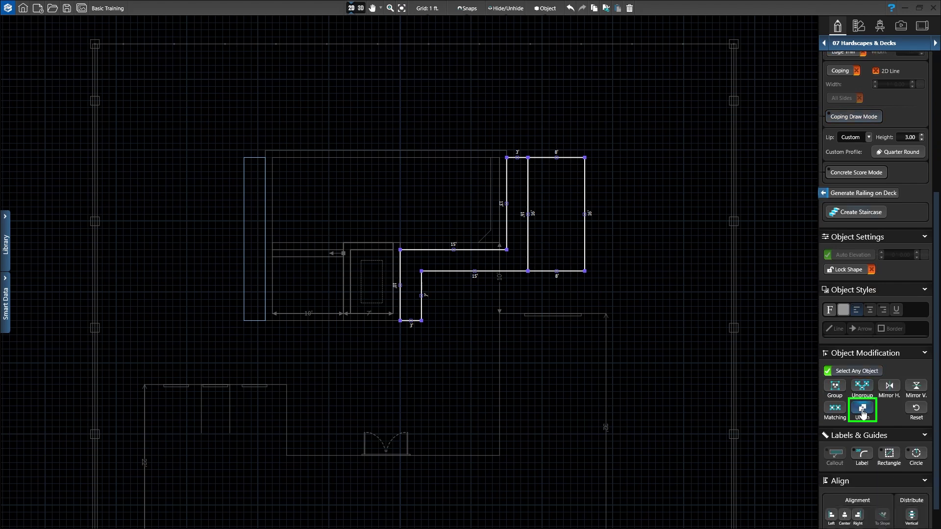
pyautogui.click(862, 411)
# Draw a 7 by 12 ft hardscape rectangle outward from the upper-left corner of the left-hand strip.
pyautogui.scroll(9, 883, 390)
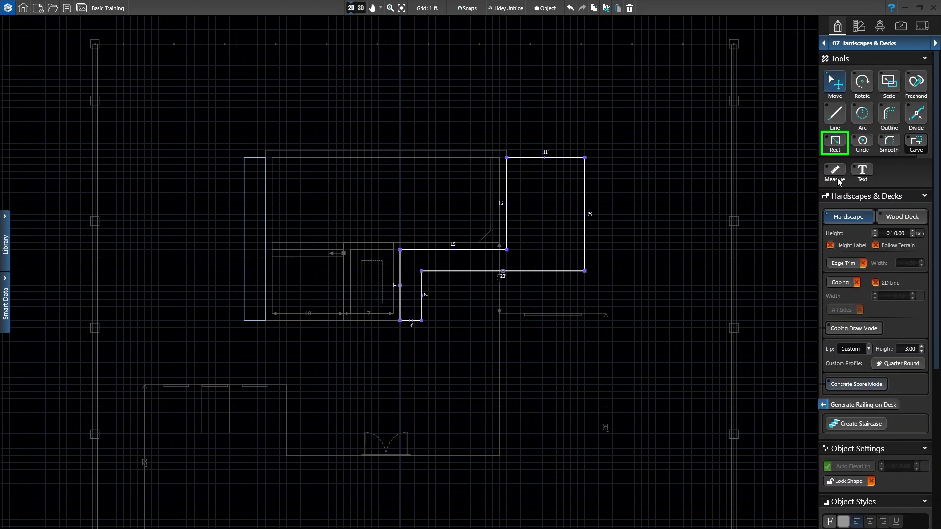
pyautogui.click(835, 143)
pyautogui.click(244, 159)
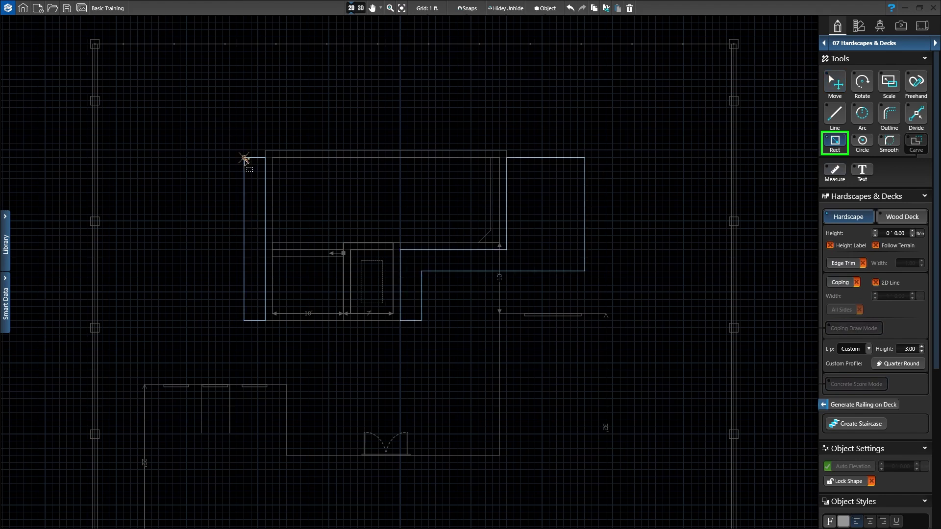
pyautogui.moveTo(244, 159)
pyautogui.mouseDown()
pyautogui.moveTo(195, 159)
pyautogui.moveTo(195, 242)
pyautogui.mouseUp()
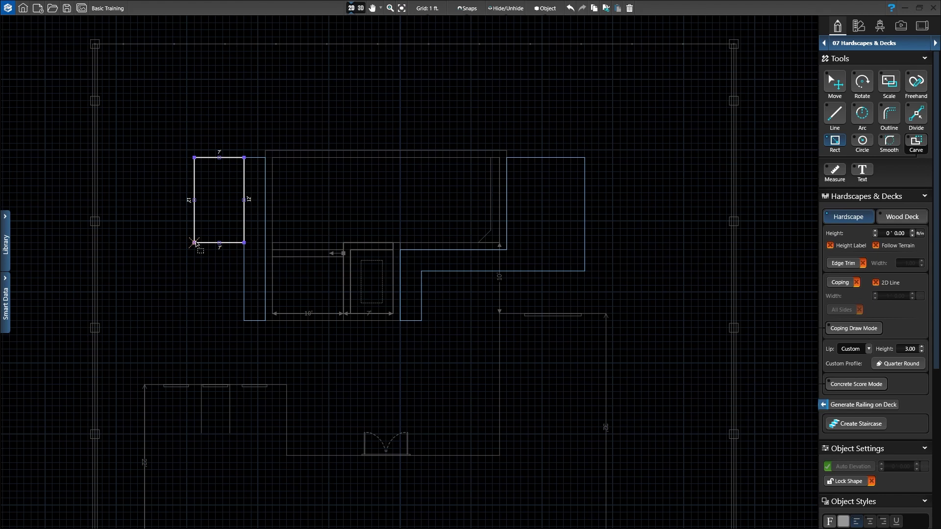
pyautogui.press('Escape')
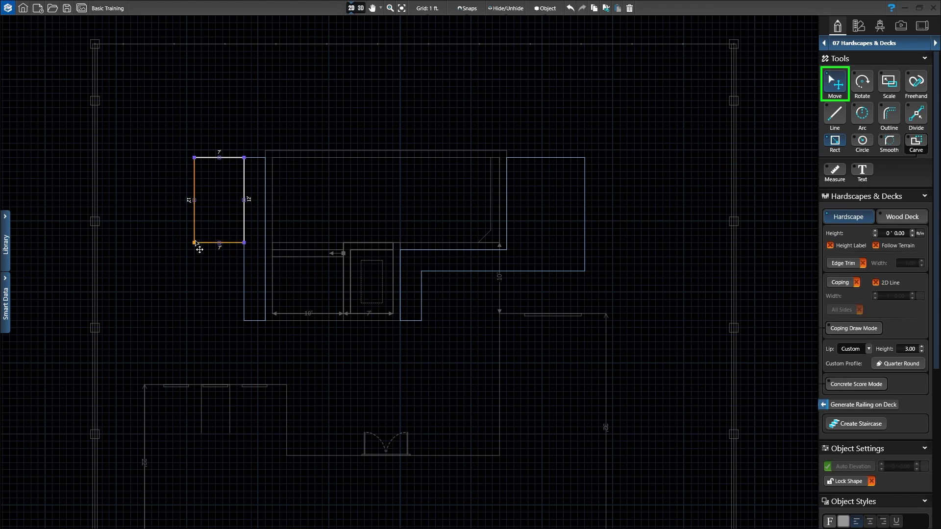
# Add the left-hand strip to the selection and merge it with the 7 by 12 ft rectangle using Union.
pyautogui.keyDown('shift'); pyautogui.click(245, 274); pyautogui.keyUp('shift')
pyautogui.scroll(-5, 888, 310)
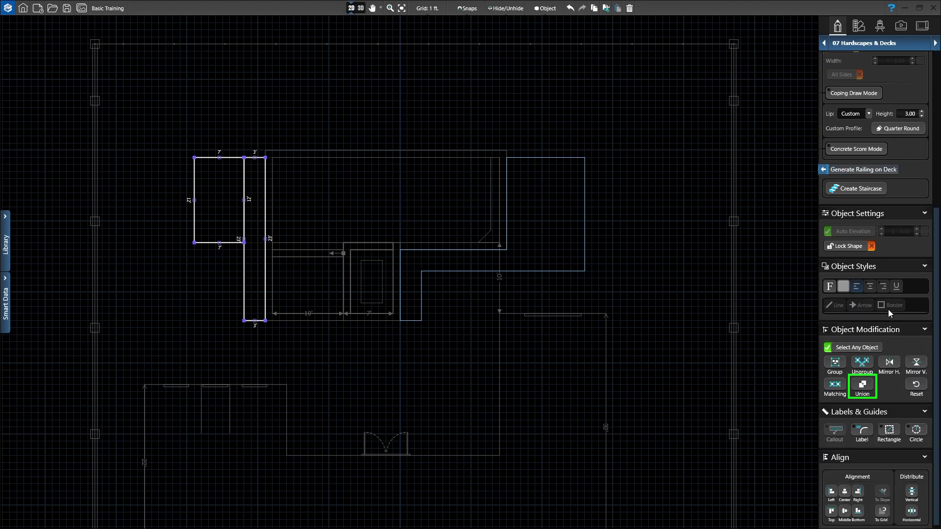
pyautogui.click(863, 387)
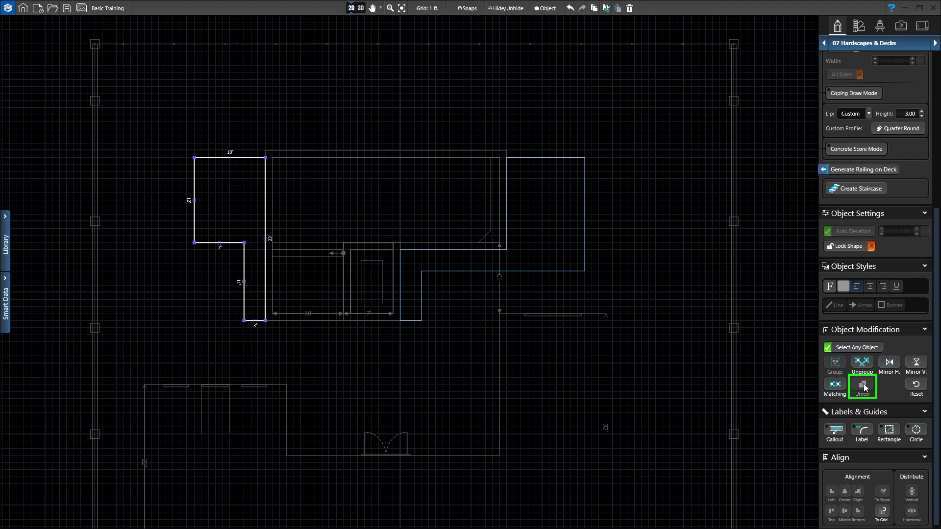
# Outline the pool's back outer edge for its full 34 ft, offsetting it 1 ft inward over the coping as a hardscape strip.
pyautogui.scroll(5, 874, 385)
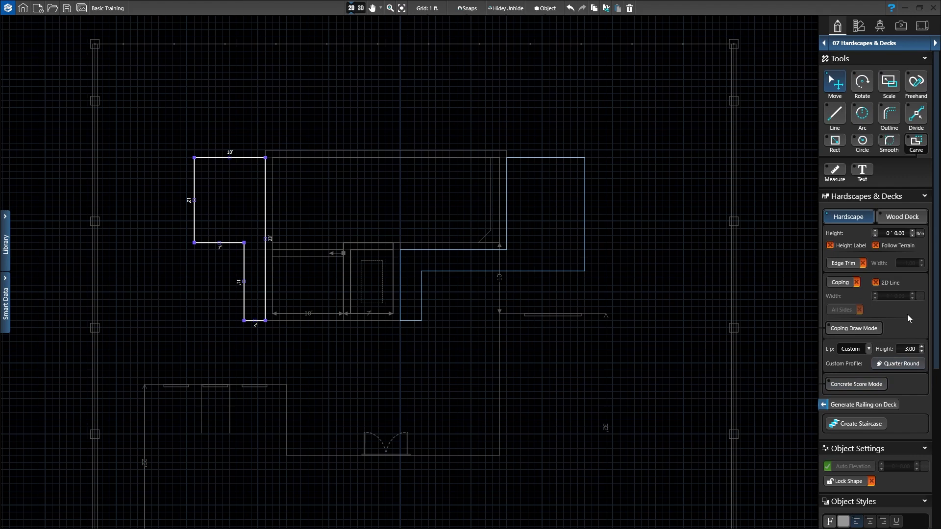
pyautogui.click(888, 117)
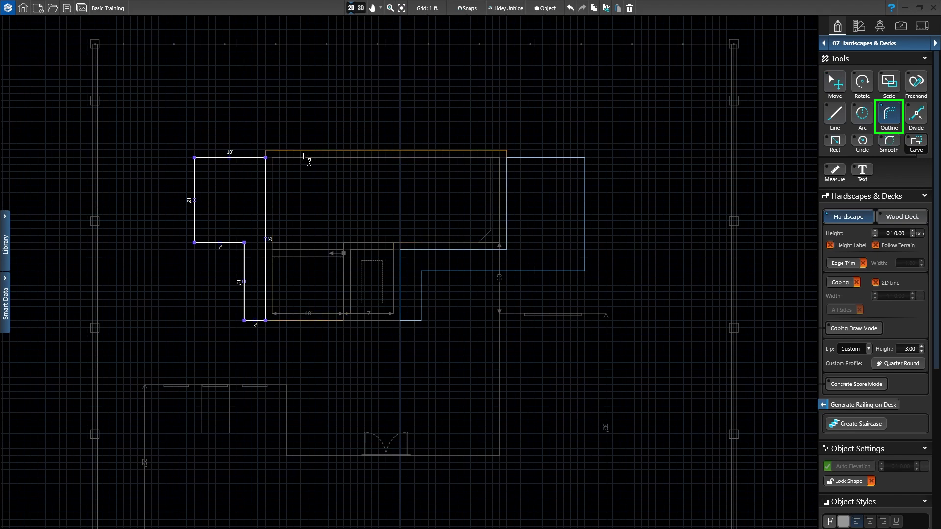
pyautogui.press('Escape')
pyautogui.click(265, 150)
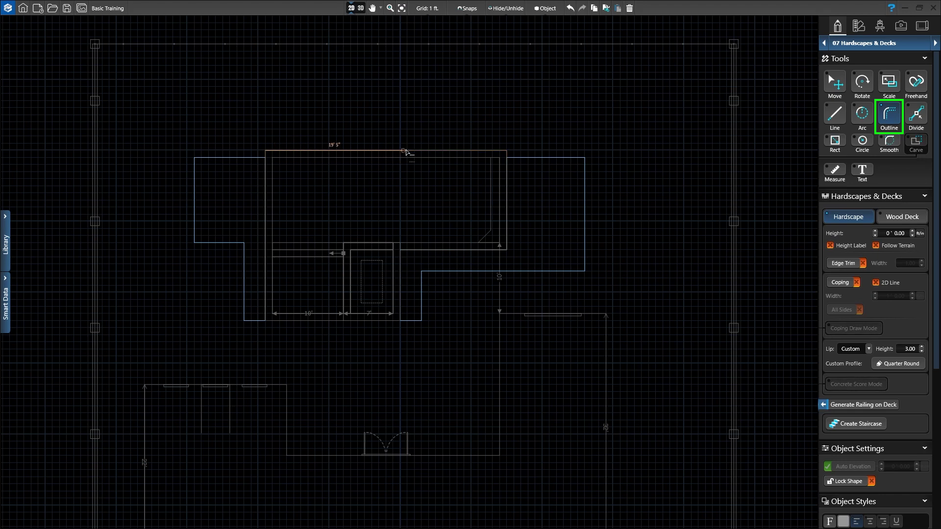
pyautogui.doubleClick(506, 150)
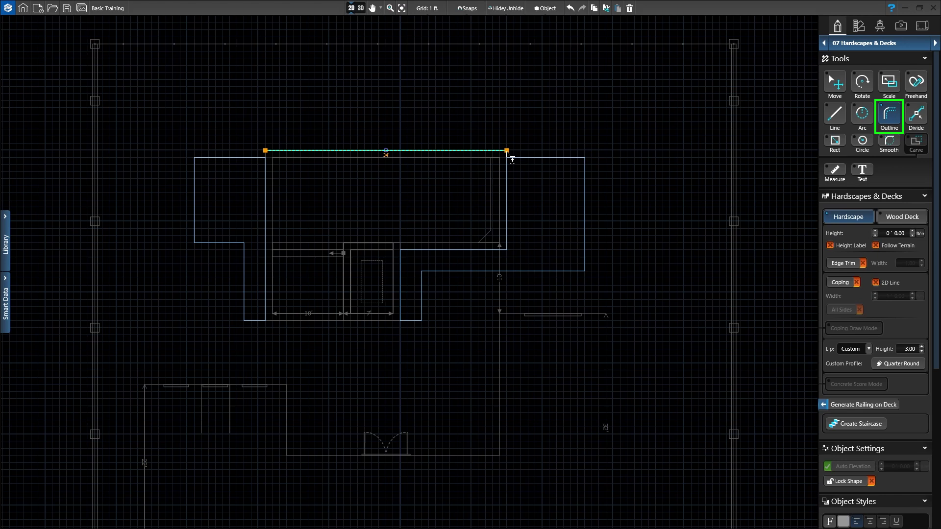
pyautogui.click(507, 152)
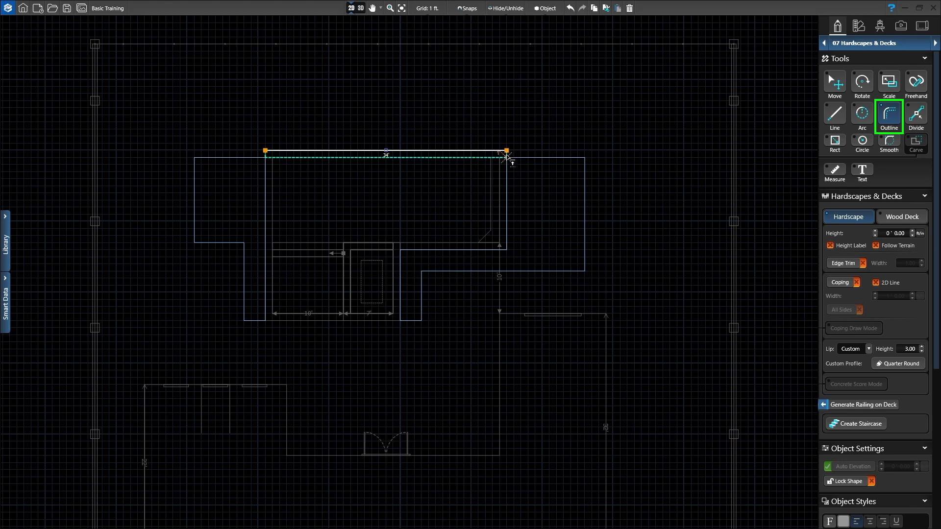
pyautogui.click(506, 157)
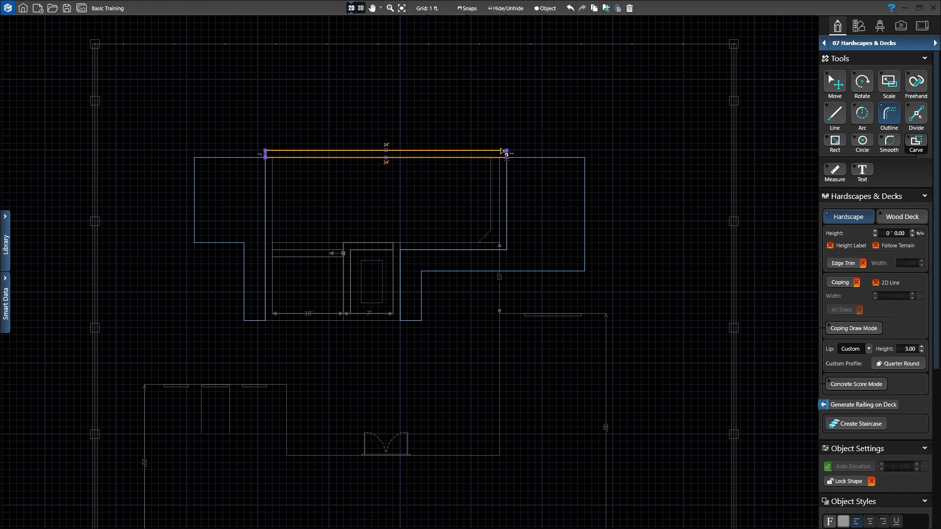
# Switch to the 3D view and set the height of the back-edge hardscape to 2 ft.
pyautogui.click(357, 10)
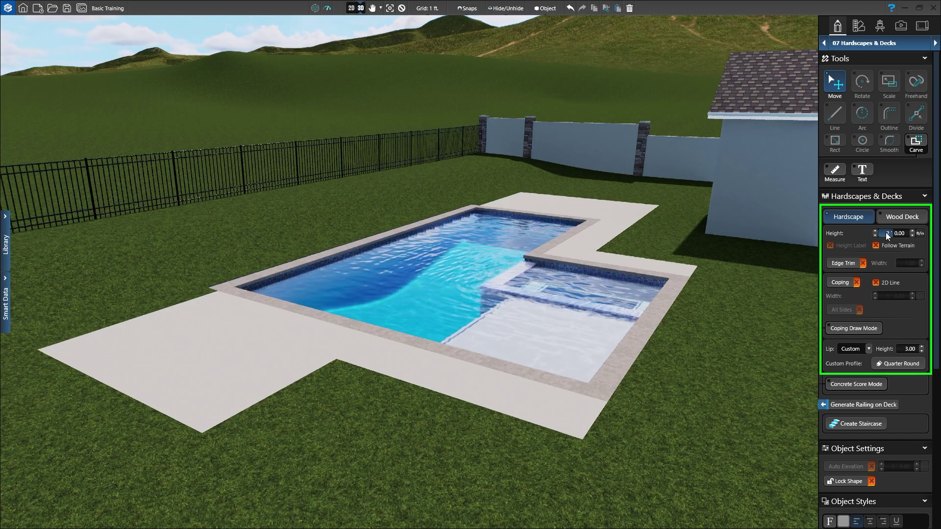
pyautogui.press('Return')
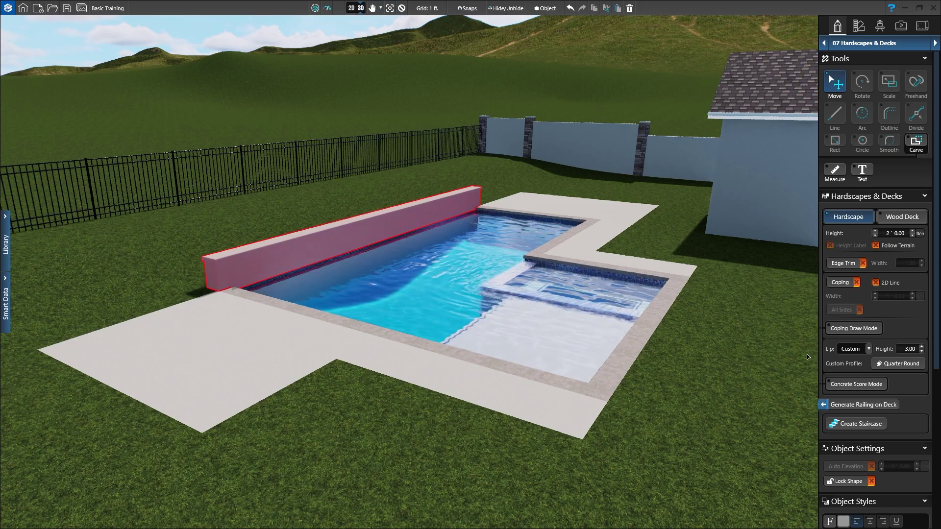
# In the 2D view, draw a 4 by 3 ft hardscape pad 1 ft below the strip beside the spa and set its height to 0.
pyautogui.click(351, 8)
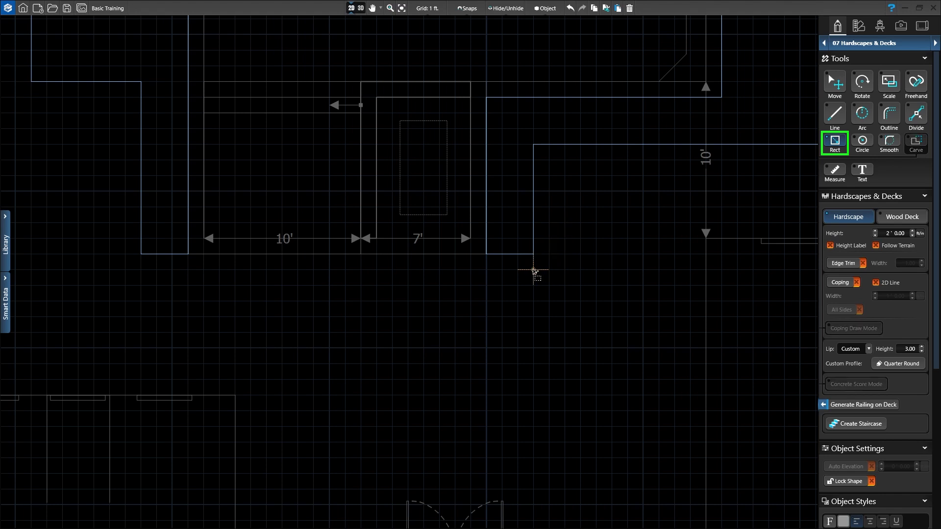
pyautogui.moveTo(533, 270)
pyautogui.mouseDown()
pyautogui.moveTo(474, 272)
pyautogui.moveTo(470, 317)
pyautogui.mouseUp()
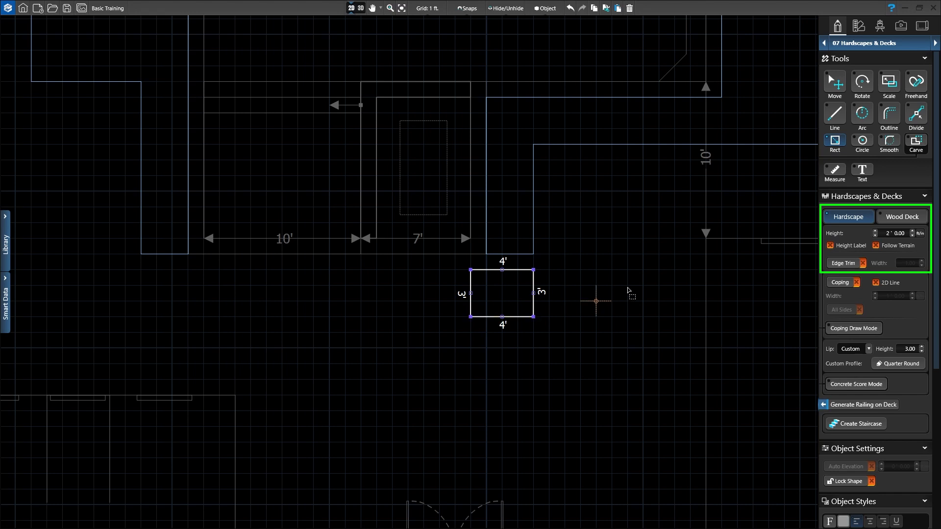
pyautogui.click(875, 236)
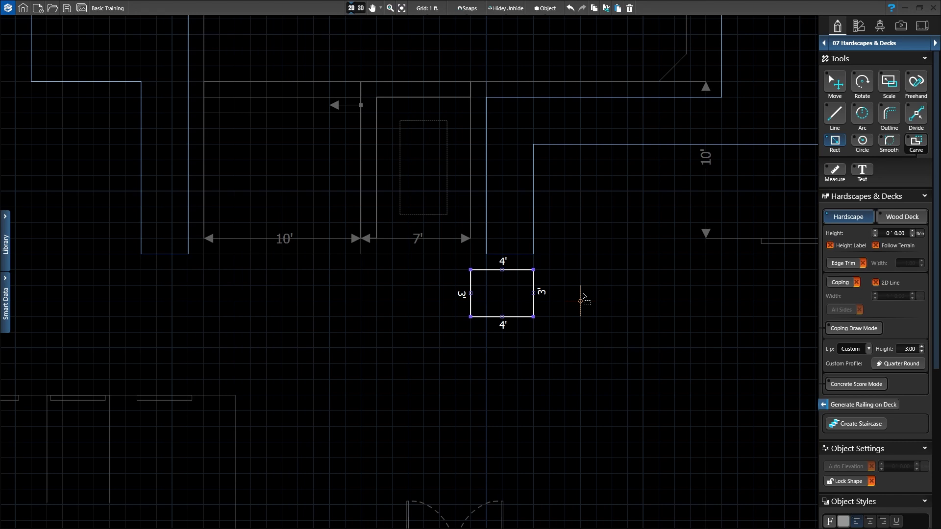
# Make four copies of the 4 by 3 ft pad to its left, aligned in a row with 1 ft gaps.
pyautogui.hotkey('ctrl', 'v')
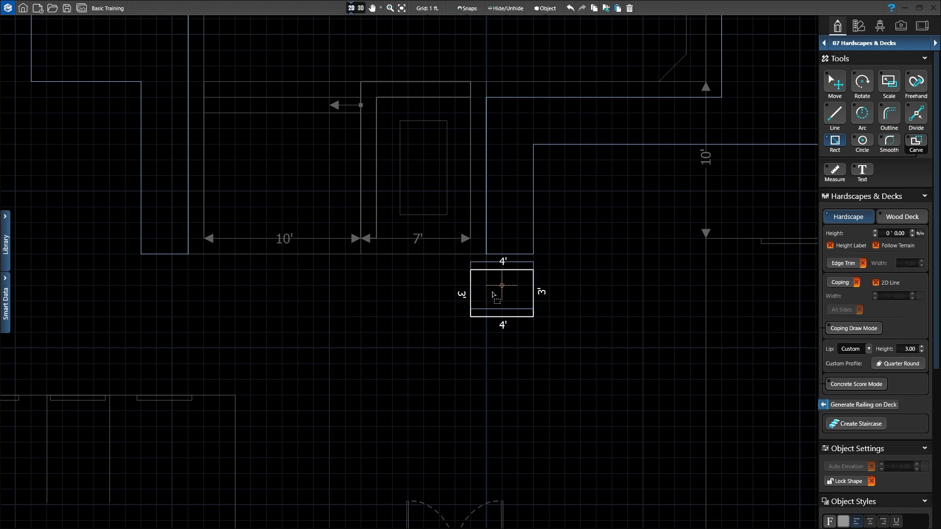
pyautogui.click(440, 290)
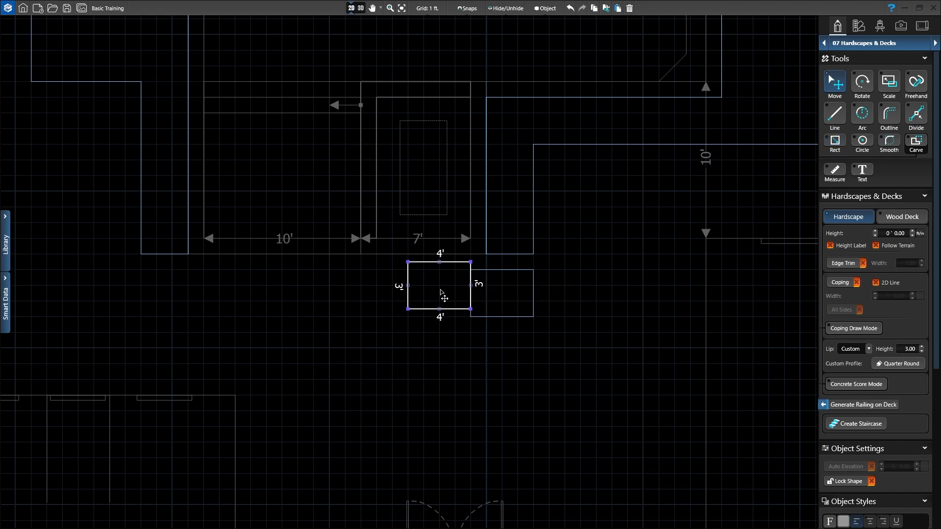
pyautogui.moveTo(452, 265); pyautogui.dragTo(441, 269)
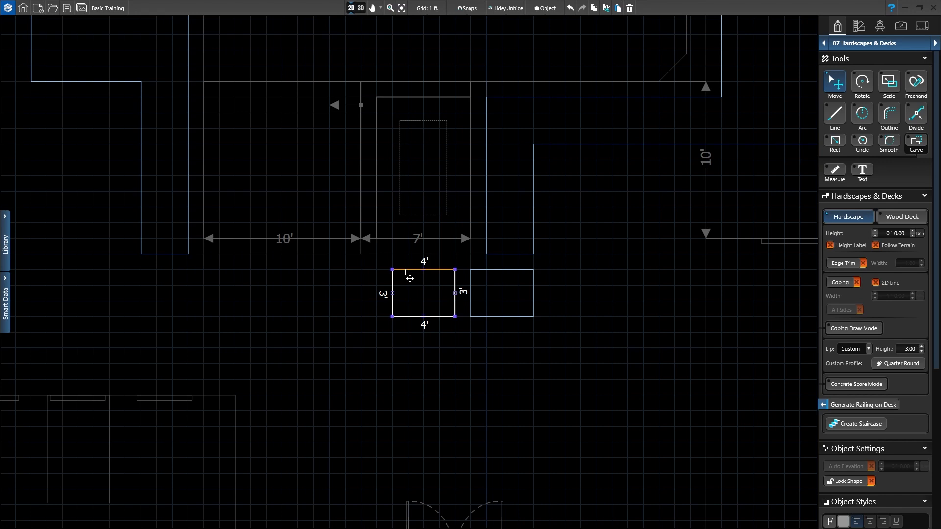
pyautogui.moveTo(406, 272); pyautogui.dragTo(242, 267)
pyautogui.moveTo(249, 270); pyautogui.dragTo(170, 267)
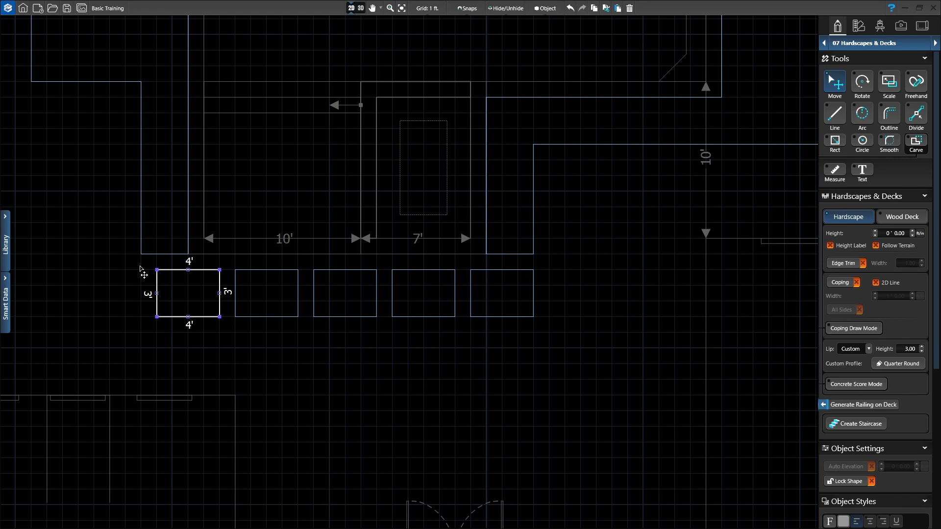
# Select the whole row of five pads and place a copy of it 1 ft below the original row.
pyautogui.moveTo(140, 266); pyautogui.dragTo(555, 326)
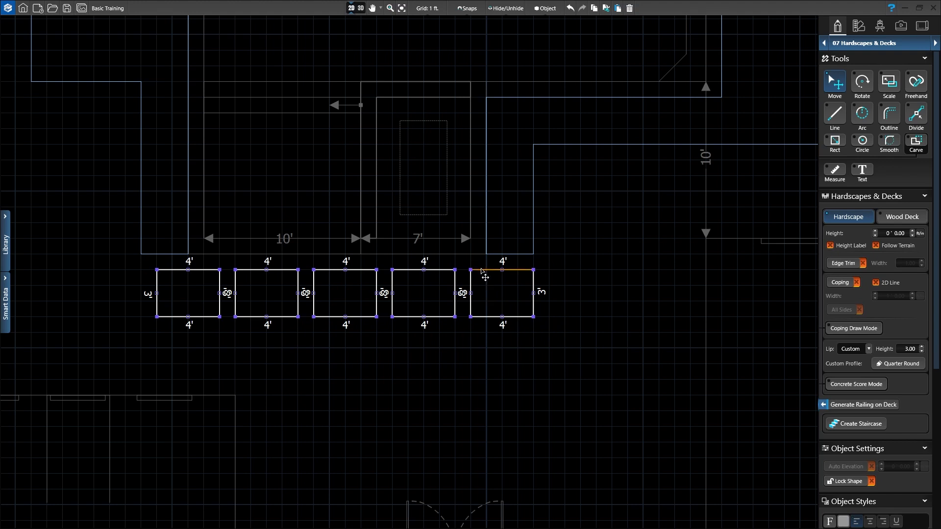
pyautogui.moveTo(481, 269); pyautogui.dragTo(483, 329)
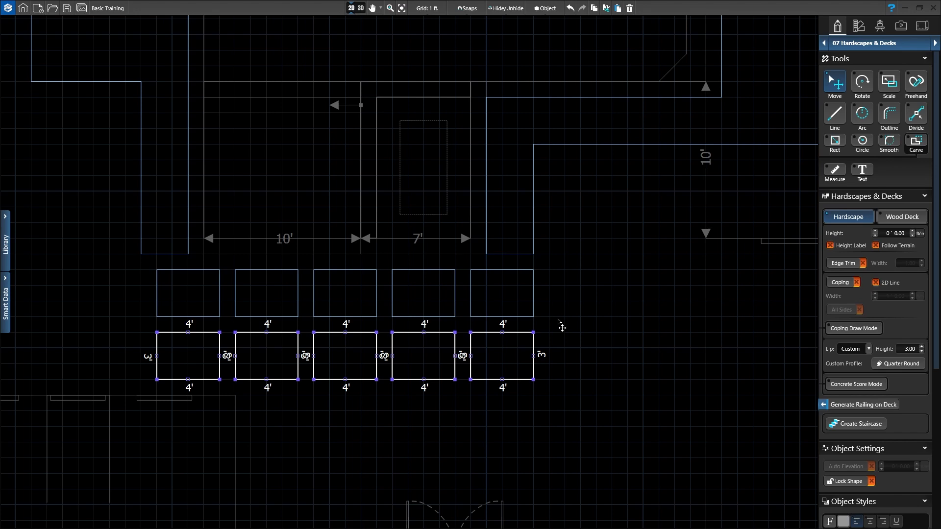
# Draw a 3 by 4 ft hardscape pad 1 ft below the right-hand deck and add three copies to its right with 1 ft gaps.
pyautogui.scroll(-2, 584, 300)
pyautogui.moveTo(598, 275); pyautogui.dragTo(340, 359, button='middle')
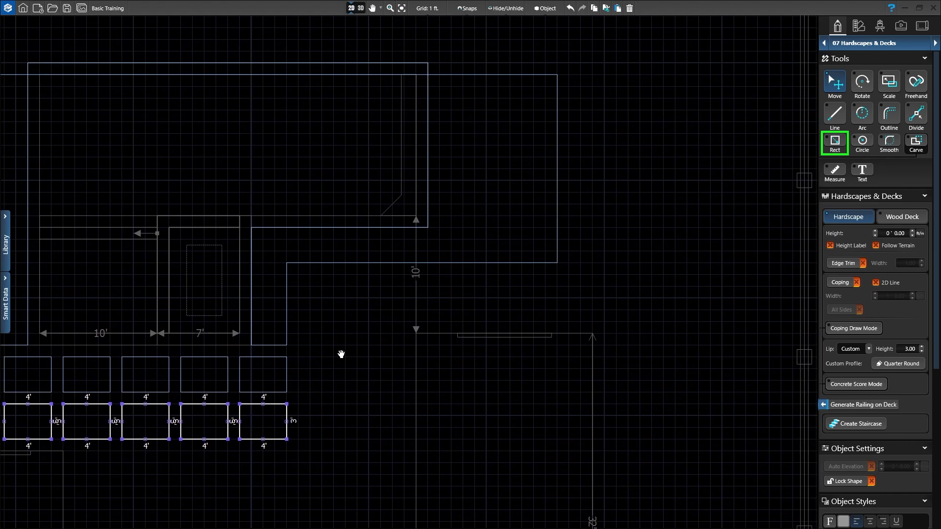
pyautogui.click(833, 143)
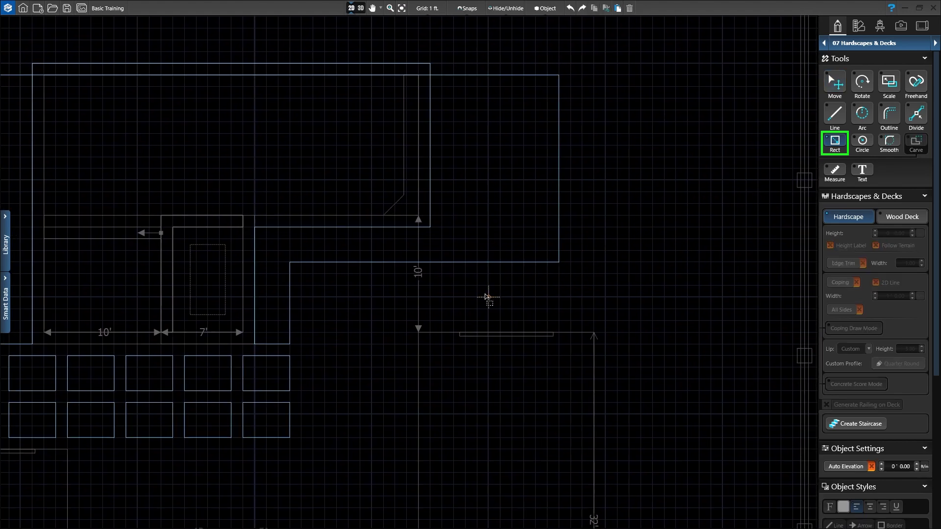
pyautogui.click(419, 323)
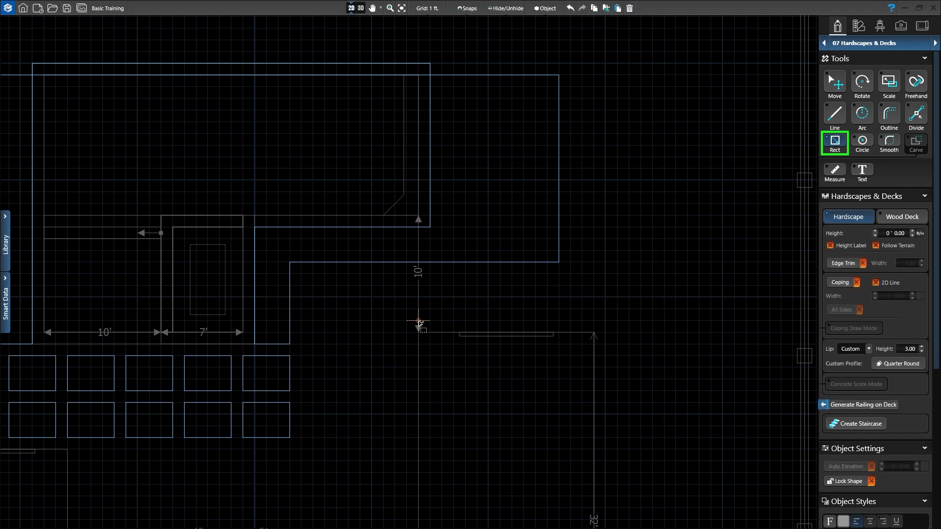
pyautogui.moveTo(419, 323)
pyautogui.mouseDown()
pyautogui.moveTo(453, 322)
pyautogui.moveTo(454, 277)
pyautogui.mouseUp()
pyautogui.press('Escape')
pyautogui.moveTo(469, 291); pyautogui.dragTo(598, 296)
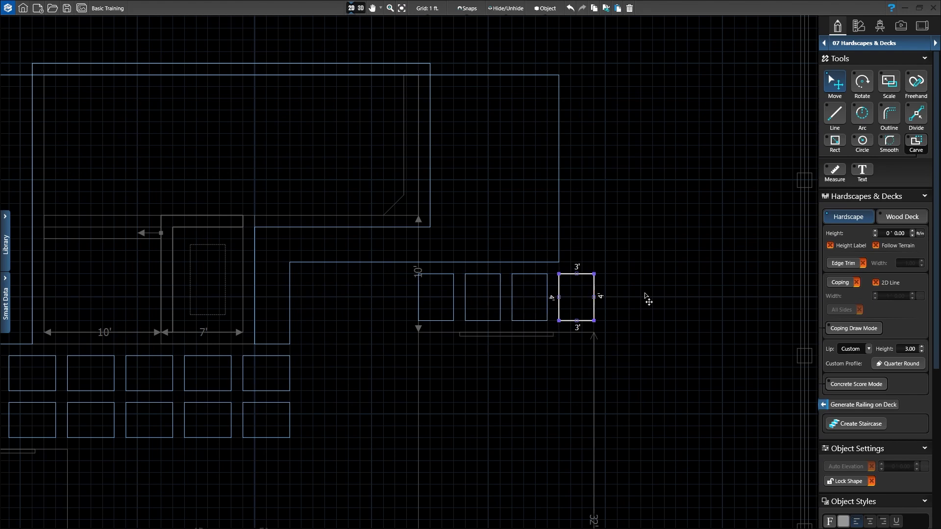
# Check the pads in 3D, return to 2D, and place a 10 ft measurement to the right from the right-hand deck's lower-right corner.
pyautogui.click(359, 8)
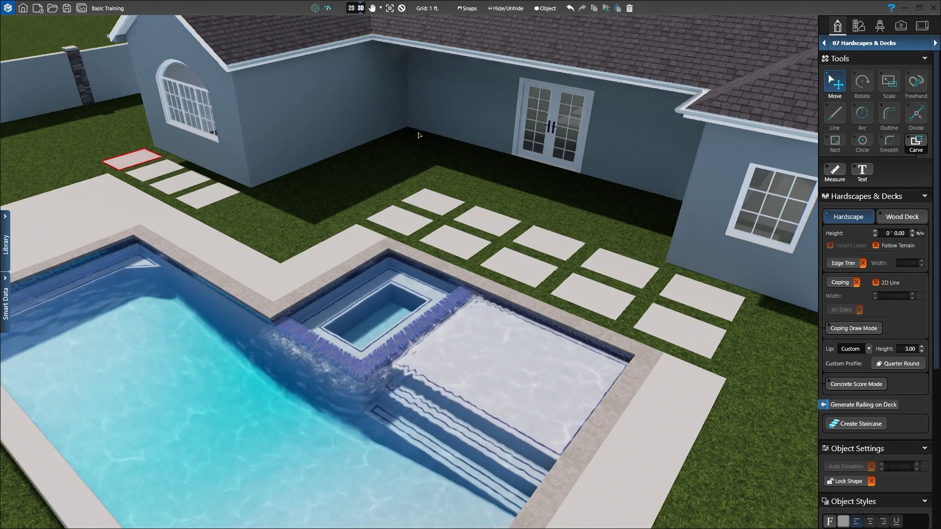
pyautogui.click(352, 9)
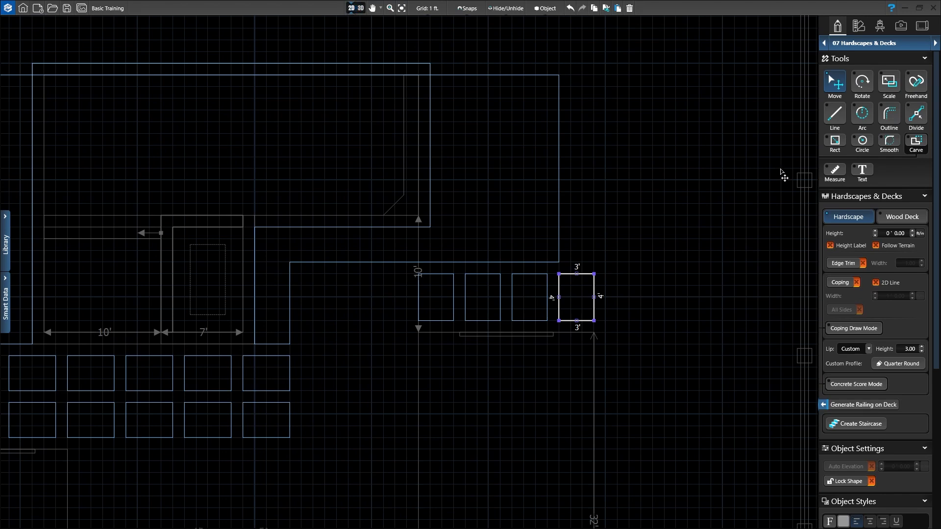
pyautogui.click(834, 173)
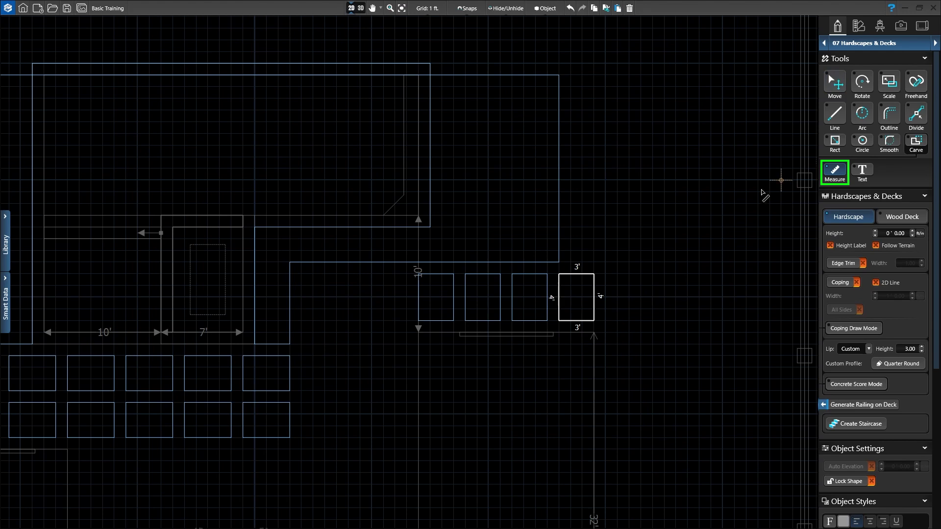
pyautogui.click(559, 263)
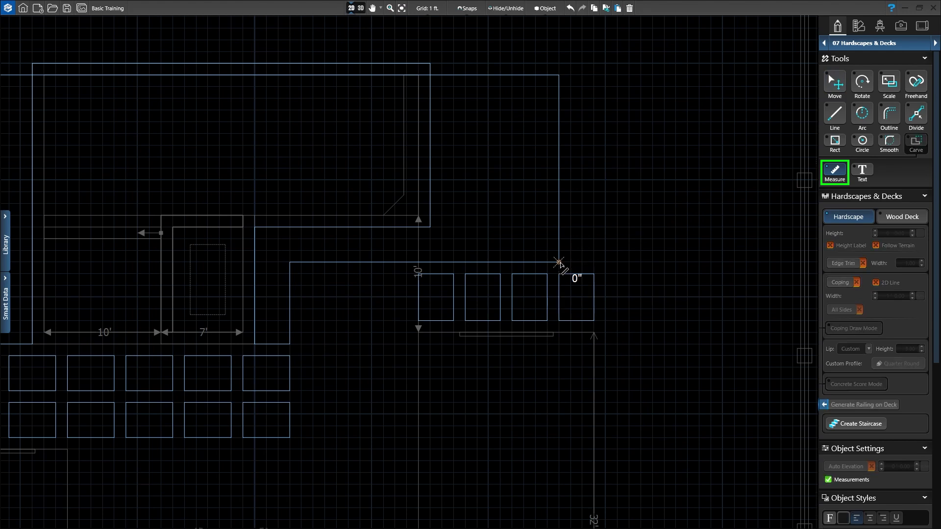
pyautogui.moveTo(559, 264); pyautogui.dragTo(676, 263)
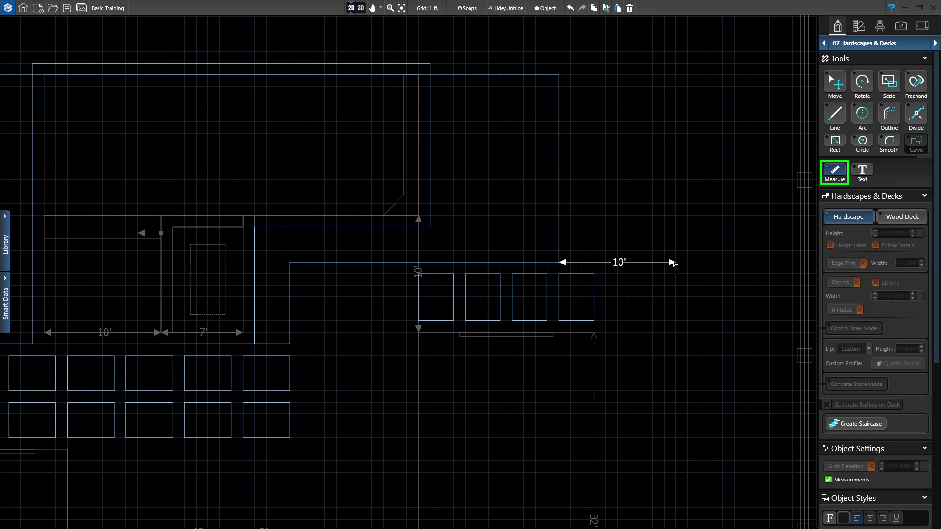
# Draw three straight sides of a hardscape patio, 9, 12 and 9 ft long, starting at the measurement's outer end and leaving 1 ft beside the deck.
pyautogui.press('l')
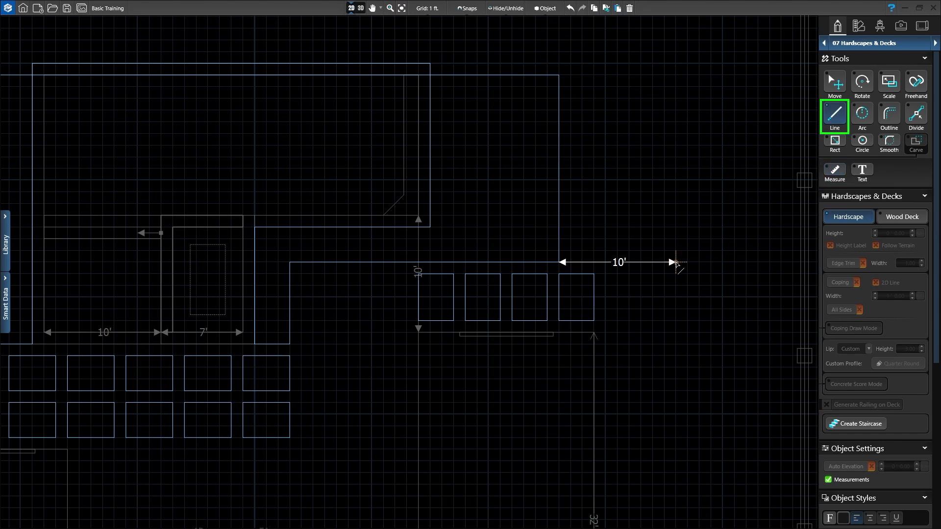
pyautogui.click(676, 263)
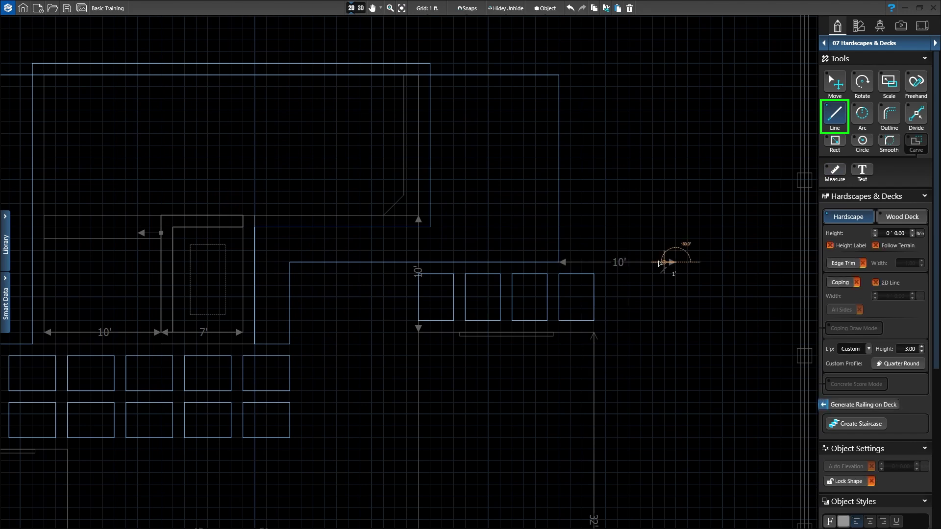
pyautogui.click(571, 263)
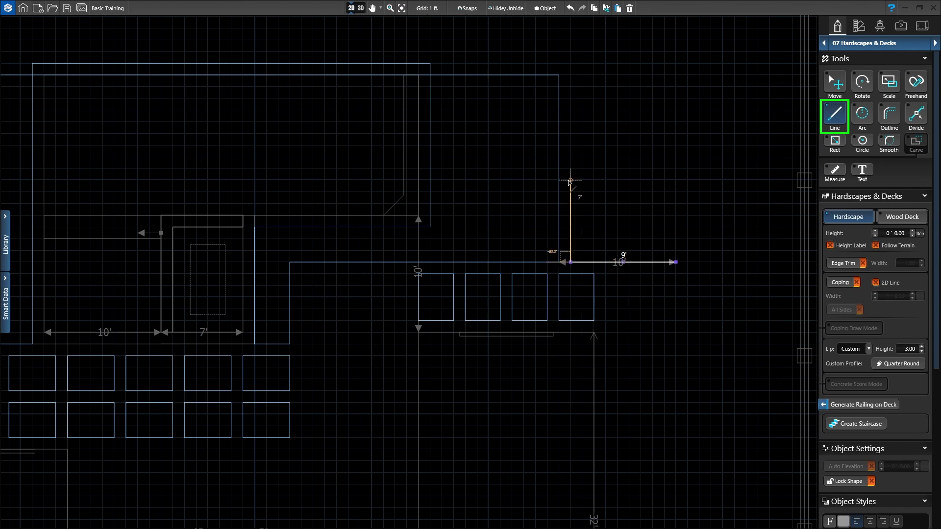
pyautogui.click(571, 122)
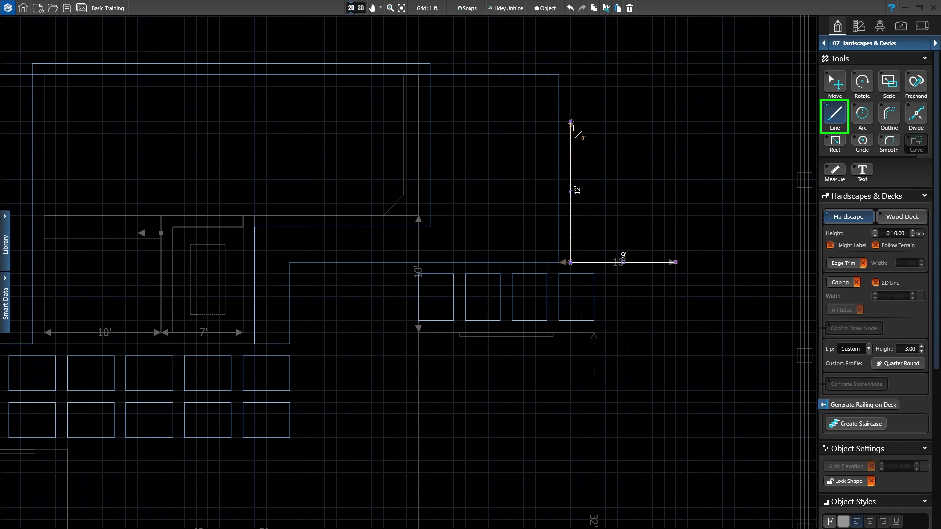
pyautogui.click(675, 122)
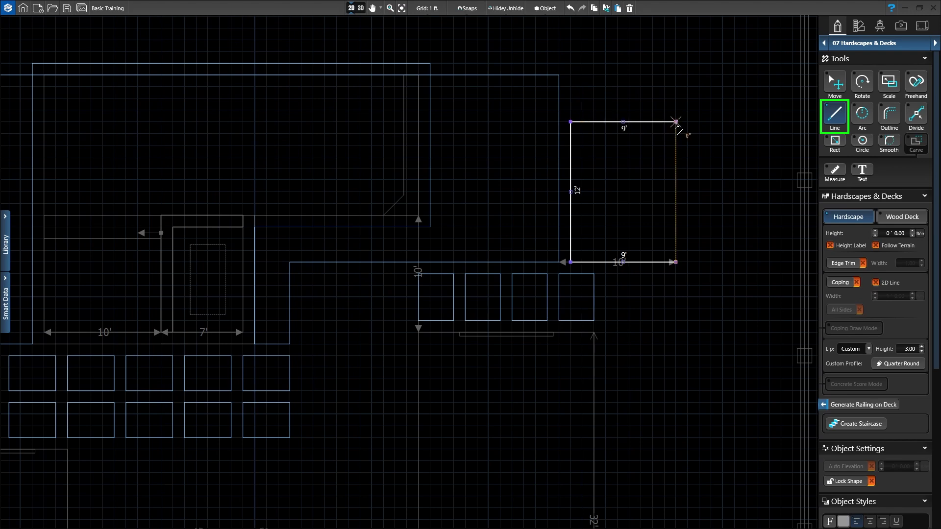
# Close the patio's open right side with an 8 ft 6 in radius arc and add 1 ft wide coping to the shape.
pyautogui.press('a')
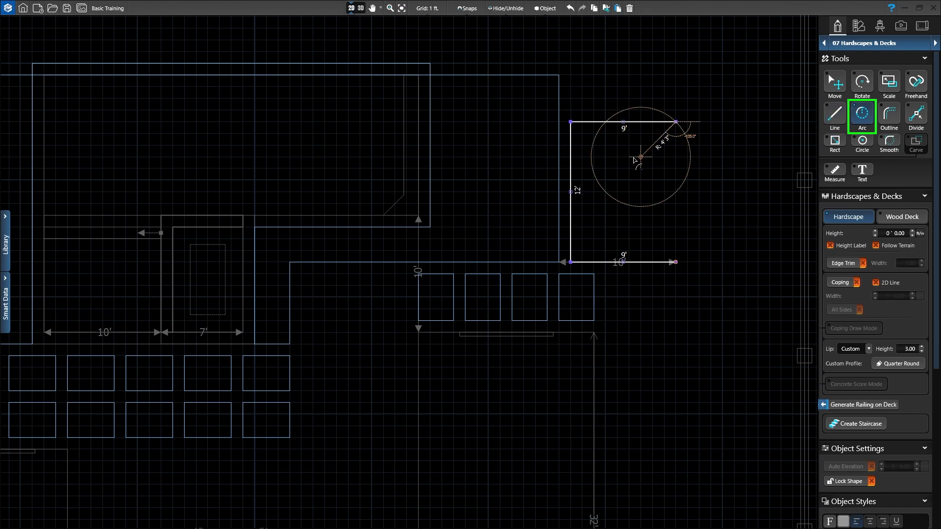
pyautogui.click(606, 192)
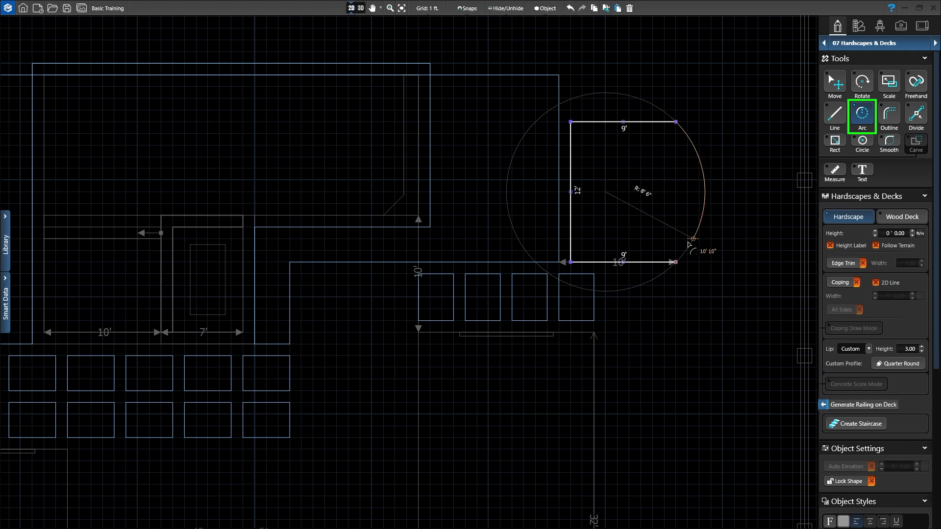
pyautogui.click(676, 263)
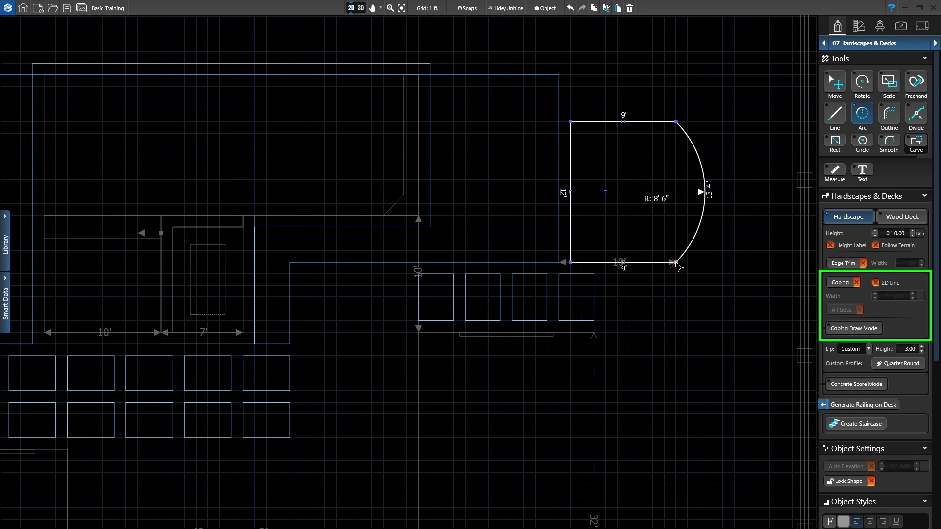
pyautogui.click(841, 284)
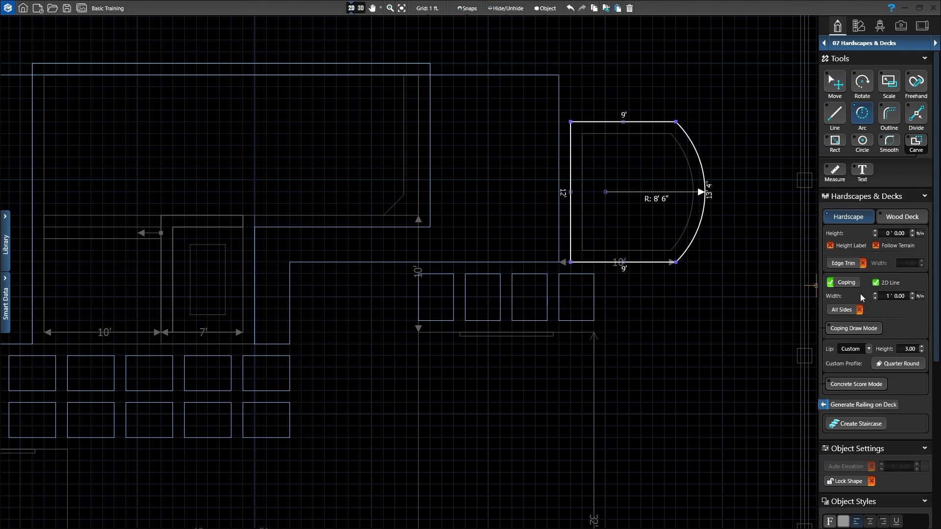
# Outline the patio's arc about 1 ft 5 in outward as a curved wall, set its height to 1 ft 6 in, and turn off its coping.
pyautogui.click(890, 120)
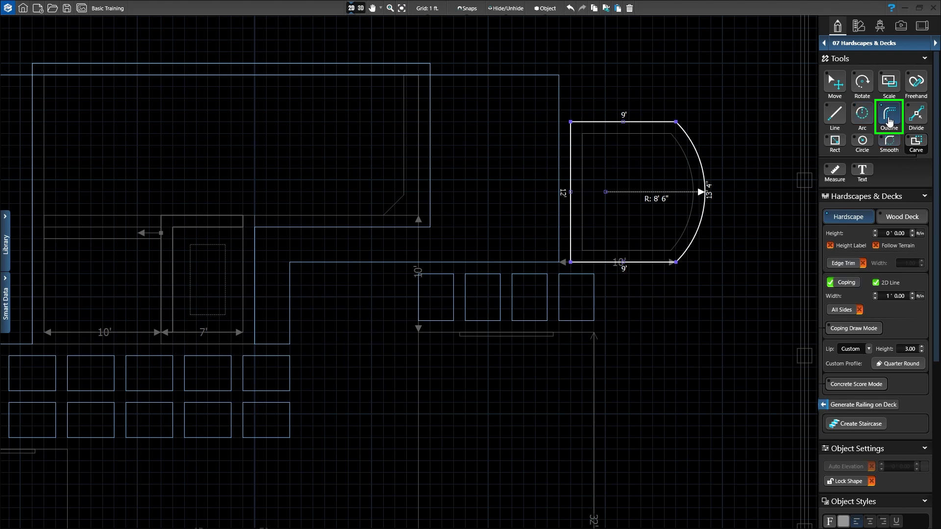
pyautogui.click(676, 123)
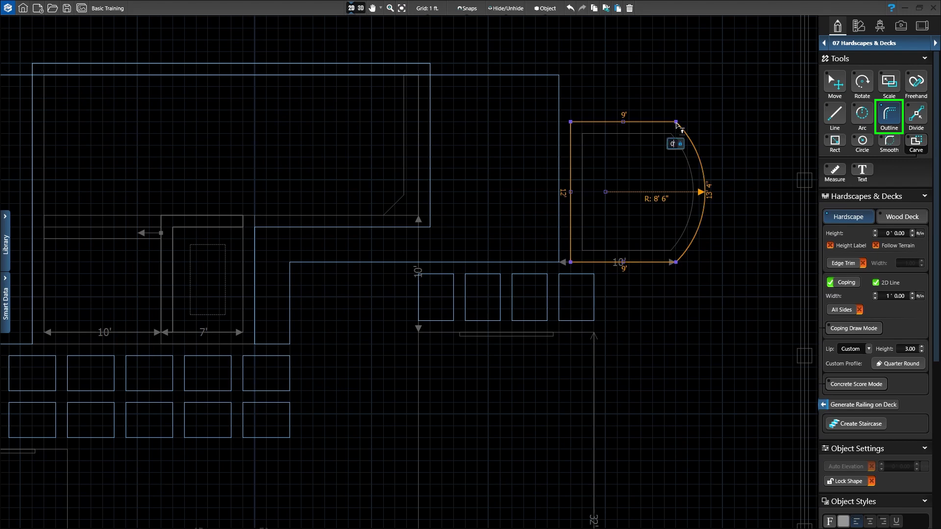
pyautogui.press('Escape')
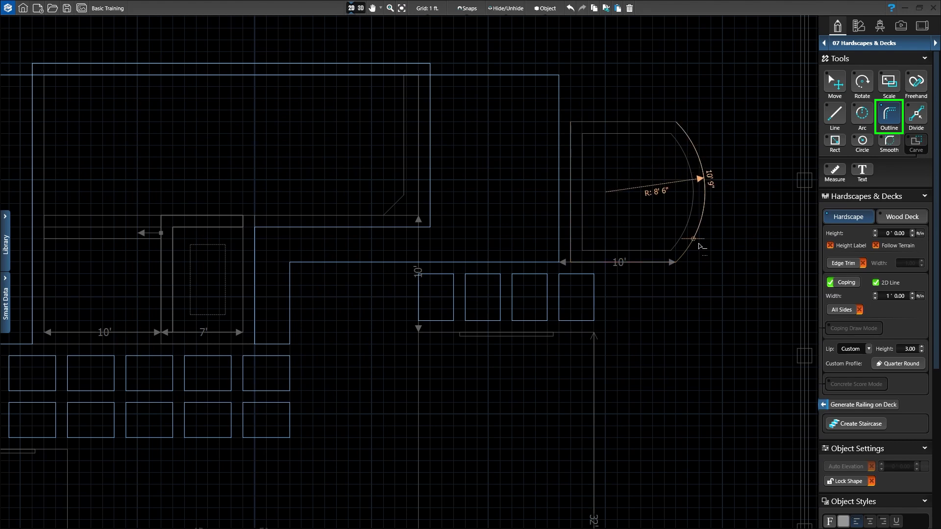
pyautogui.click(678, 265)
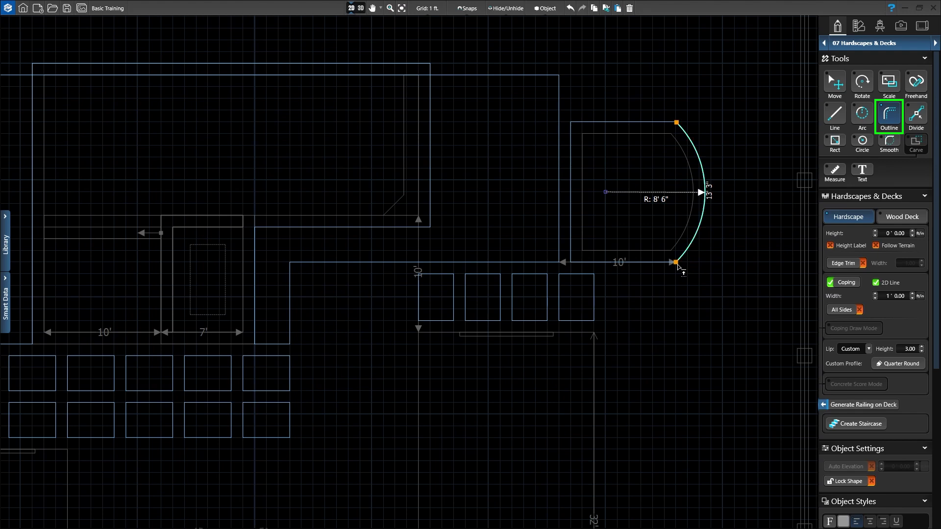
pyautogui.click(682, 269)
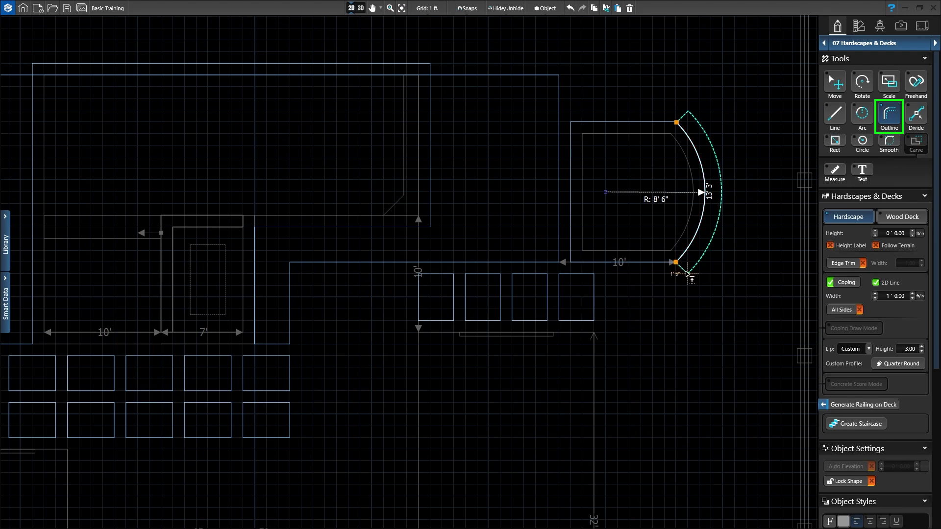
pyautogui.click(687, 273)
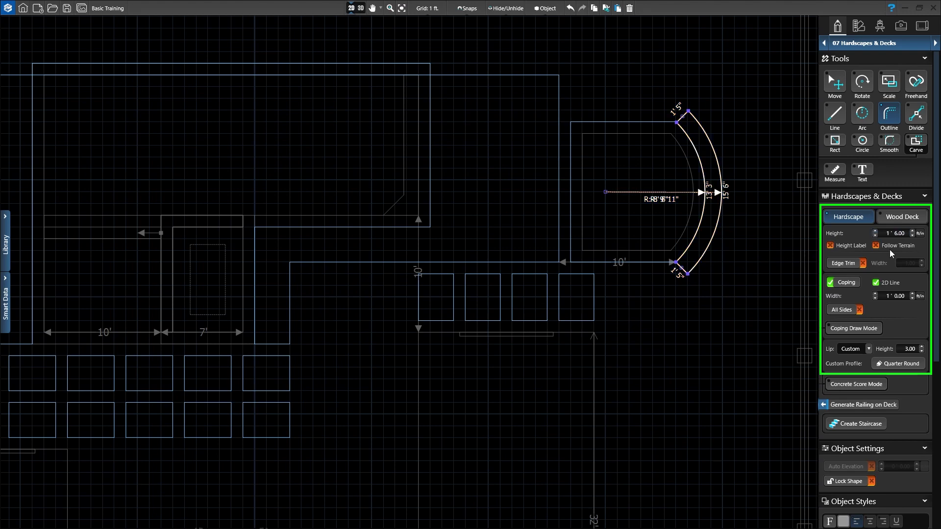
pyautogui.click(842, 284)
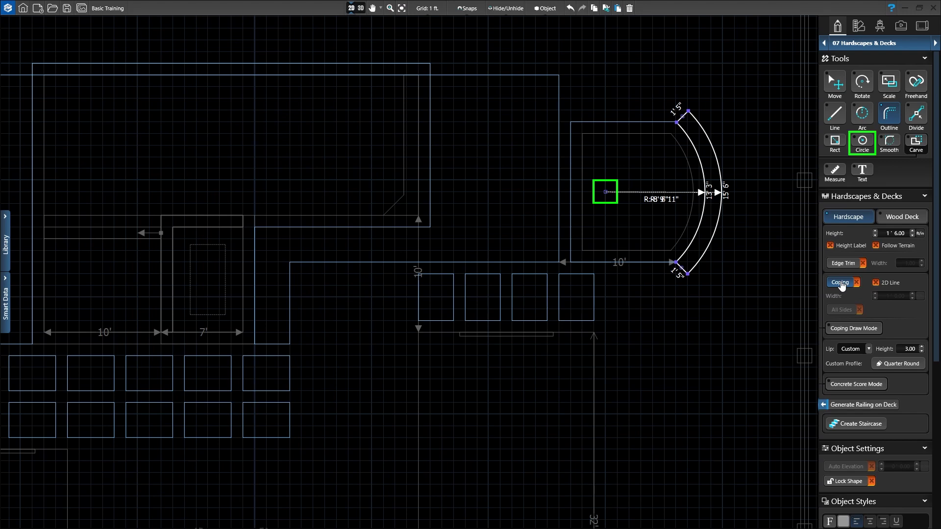
# Draw a hardscape circle with a 3 ft radius inside the curved patio, from the arc's centre point towards the curved wall.
pyautogui.click(870, 145)
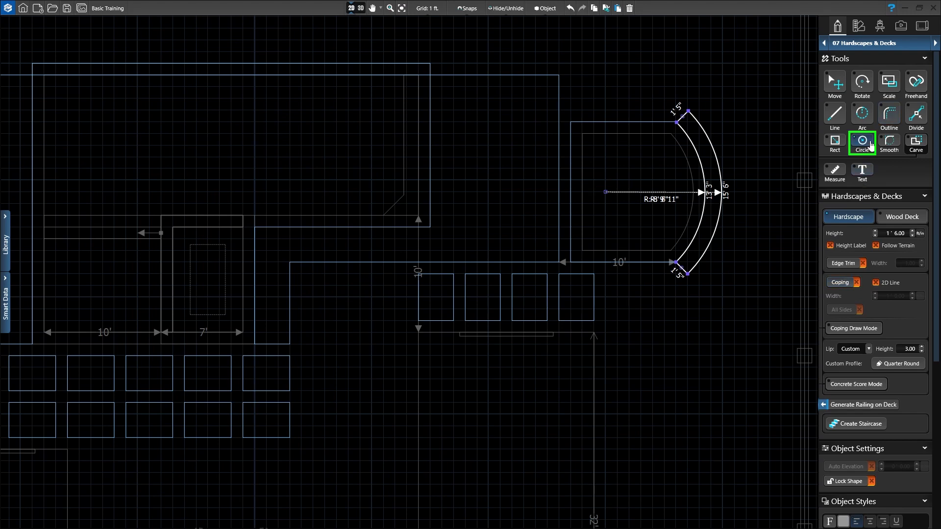
pyautogui.click(606, 192)
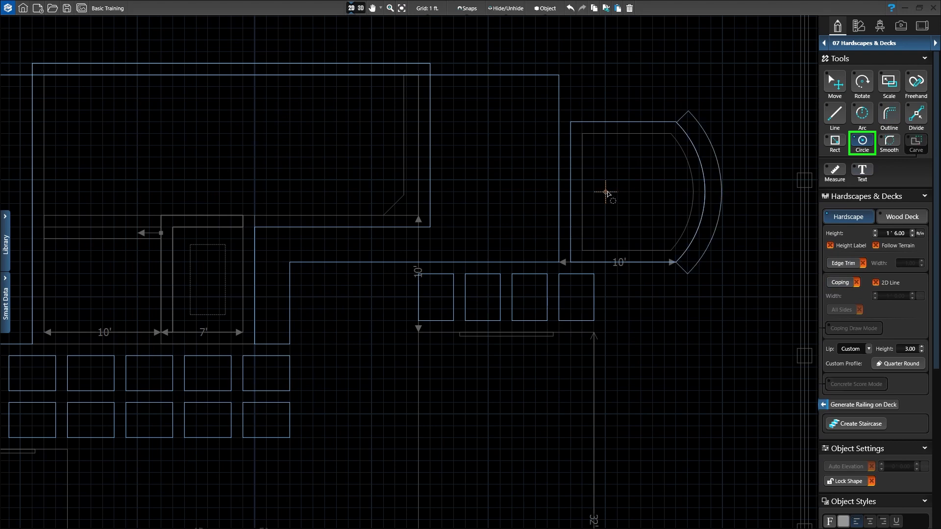
pyautogui.click(606, 192)
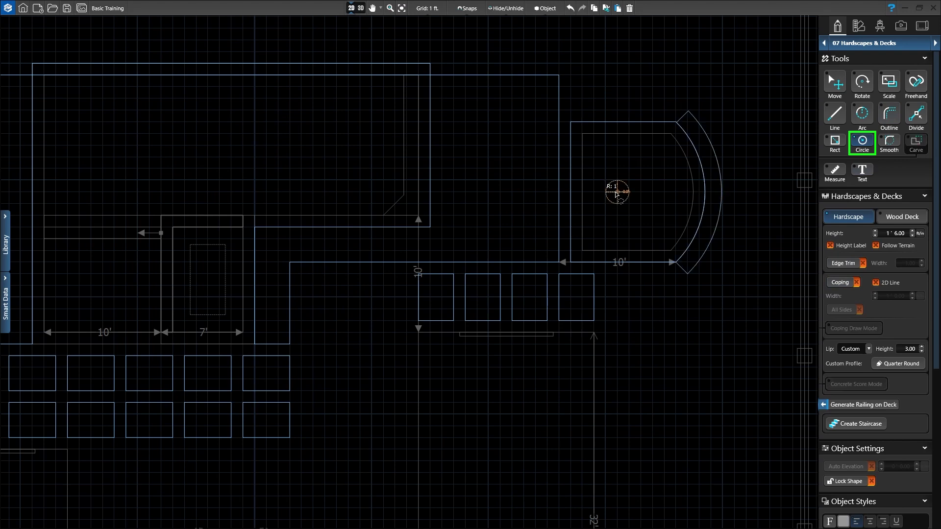
pyautogui.click(640, 194)
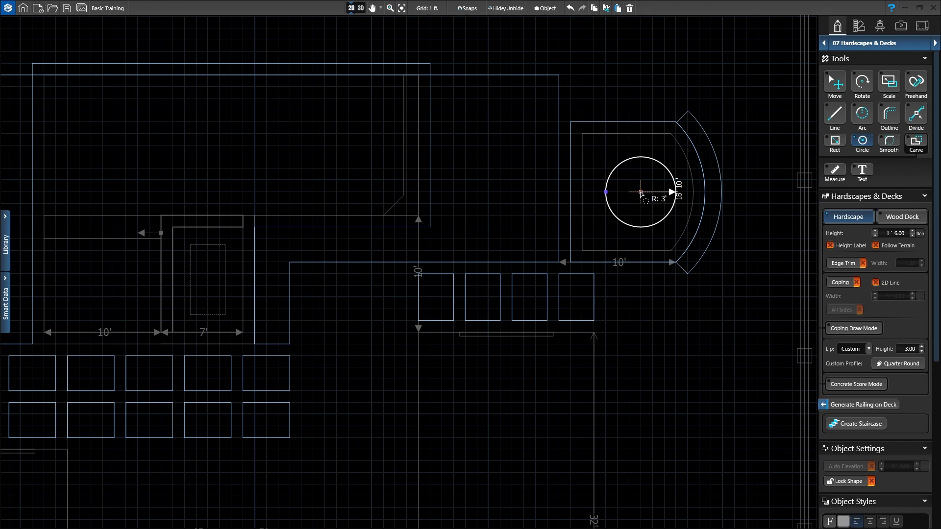
# View the curved patio in 3D and apply its coping to all sides.
pyautogui.click(359, 8)
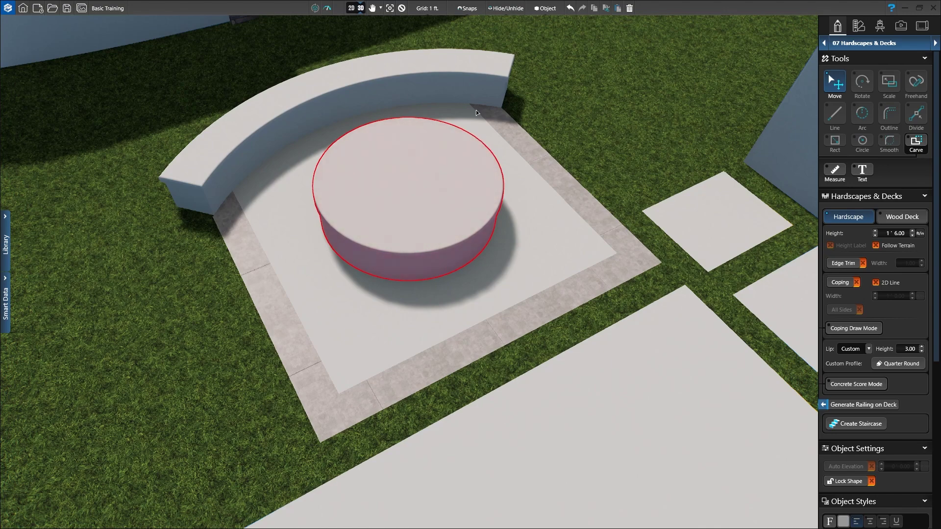
pyautogui.click(532, 229)
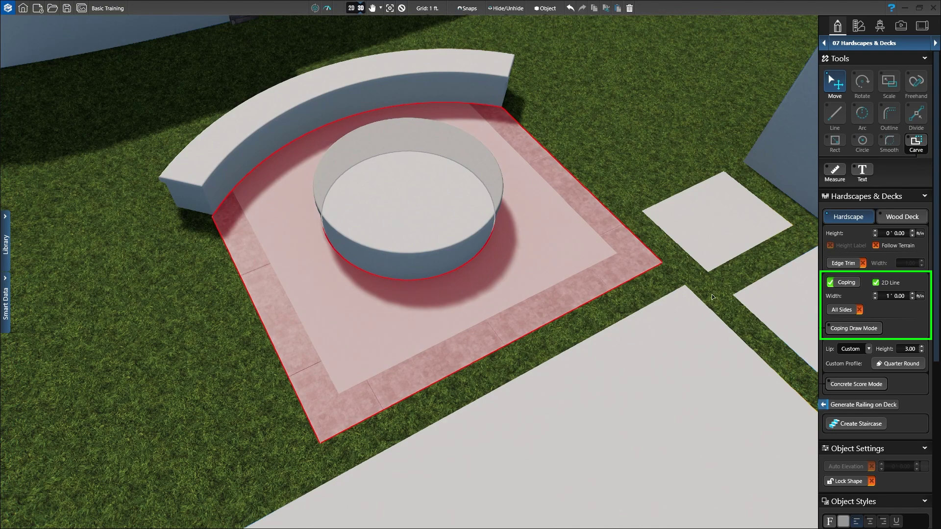
pyautogui.click(851, 311)
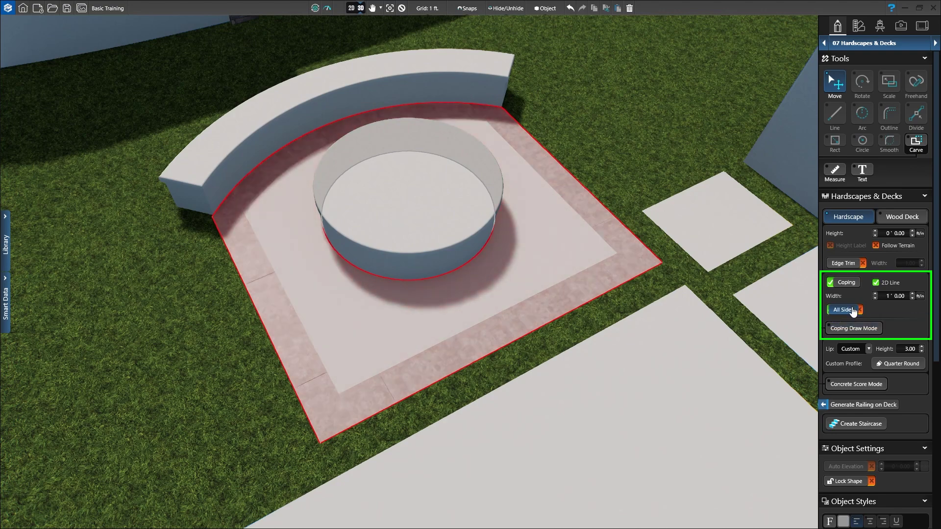
pyautogui.click(734, 283)
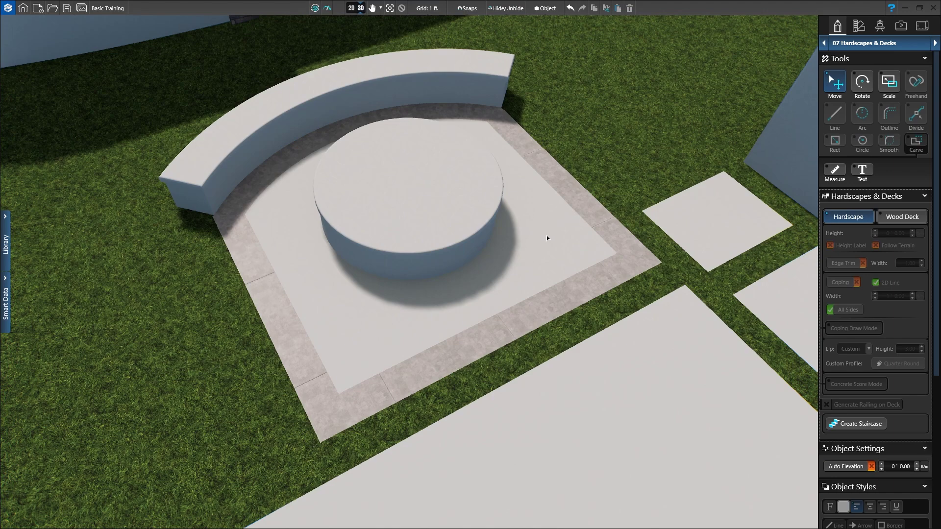
# Return to 2D and draw a 13 ft by 19 ft hardscape rectangle upward from the top end of the 22 ft measurement.
pyautogui.click(351, 8)
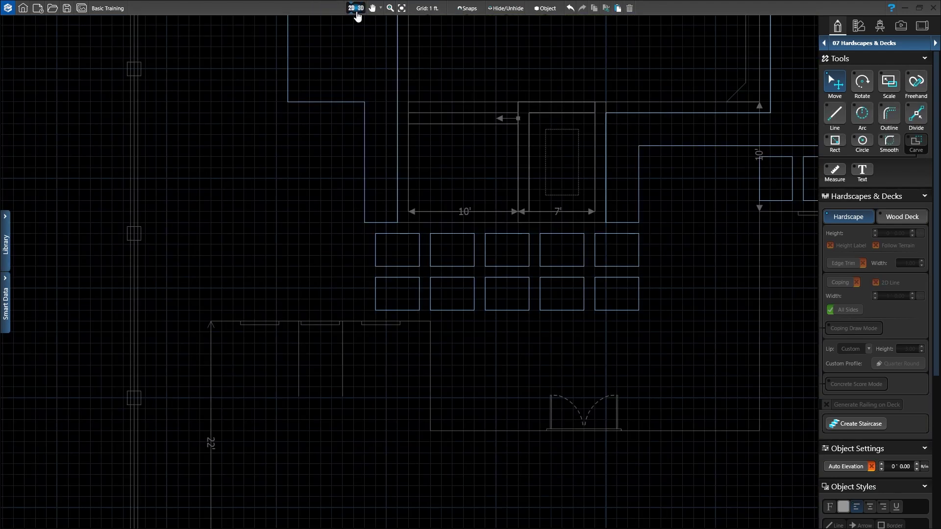
pyautogui.click(833, 144)
pyautogui.click(212, 322)
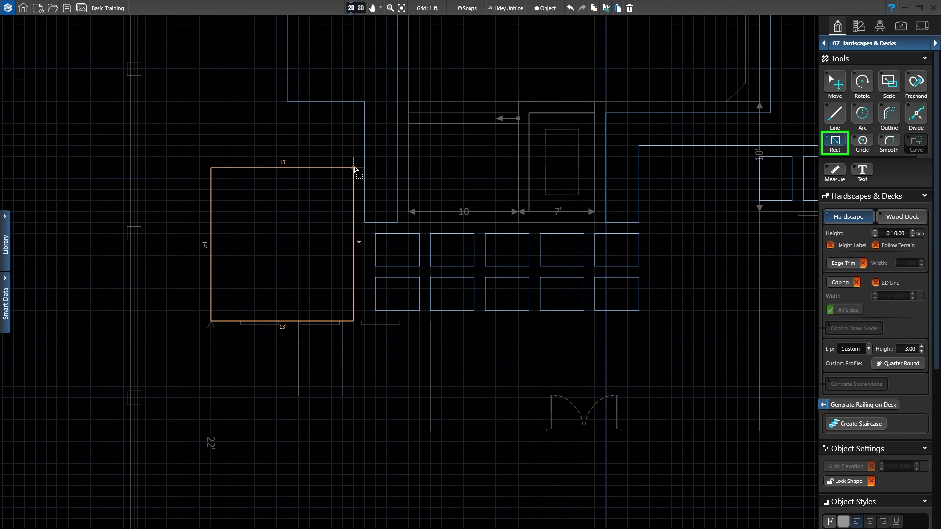
pyautogui.click(353, 112)
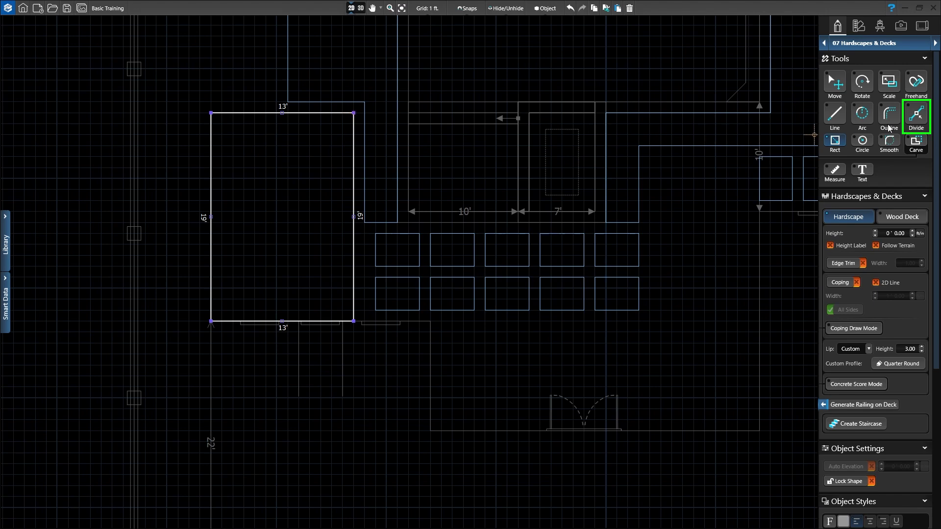
# Divide the rectangle's right side 8 ft above its lower corner and delete the lower segment.
pyautogui.click(921, 121)
pyautogui.click(354, 234)
pyautogui.press('Escape')
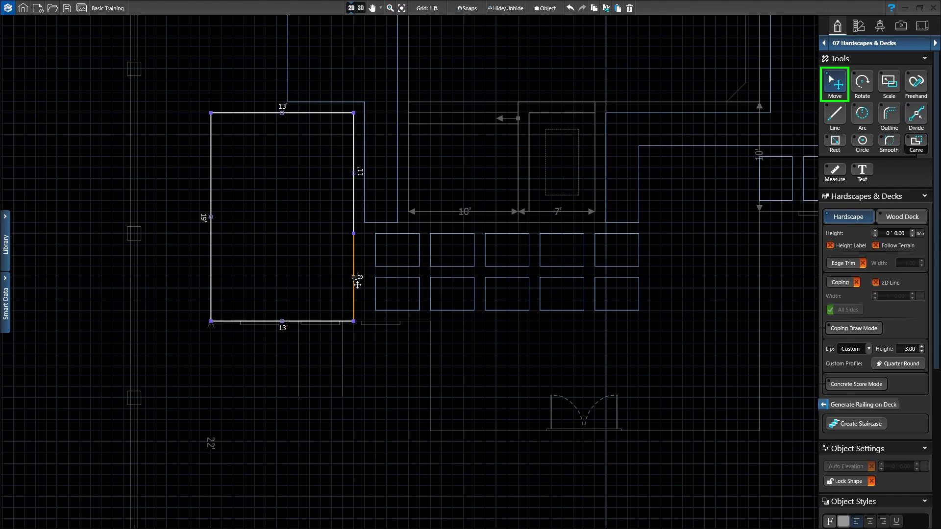
pyautogui.press('Delete')
# Close the gap with lines 1 ft outward and 8 ft down, widening the lower part of the hardscape to 14 ft.
pyautogui.press('l')
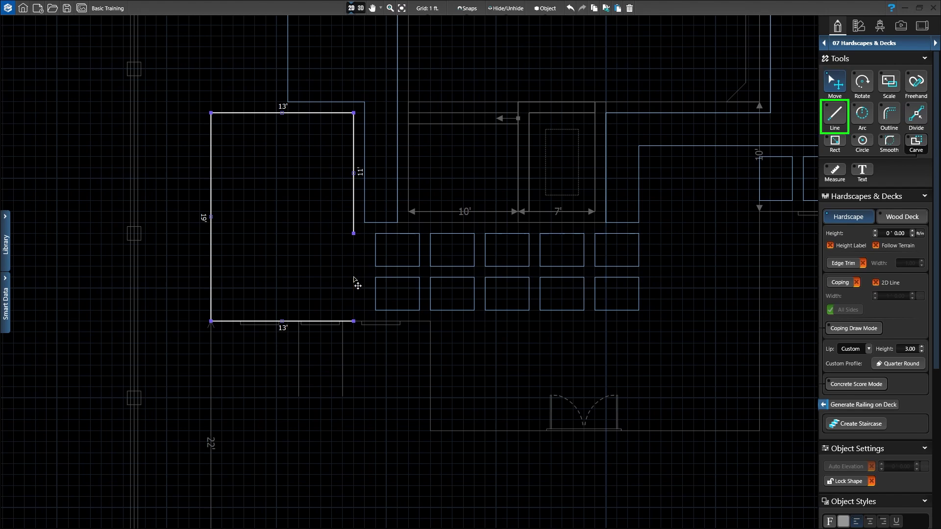
pyautogui.click(354, 236)
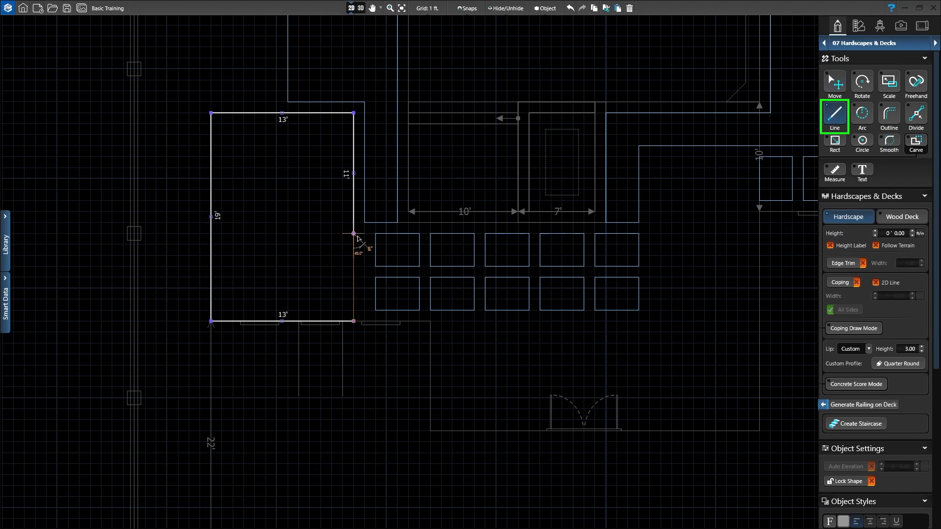
pyautogui.click(364, 234)
pyautogui.click(364, 321)
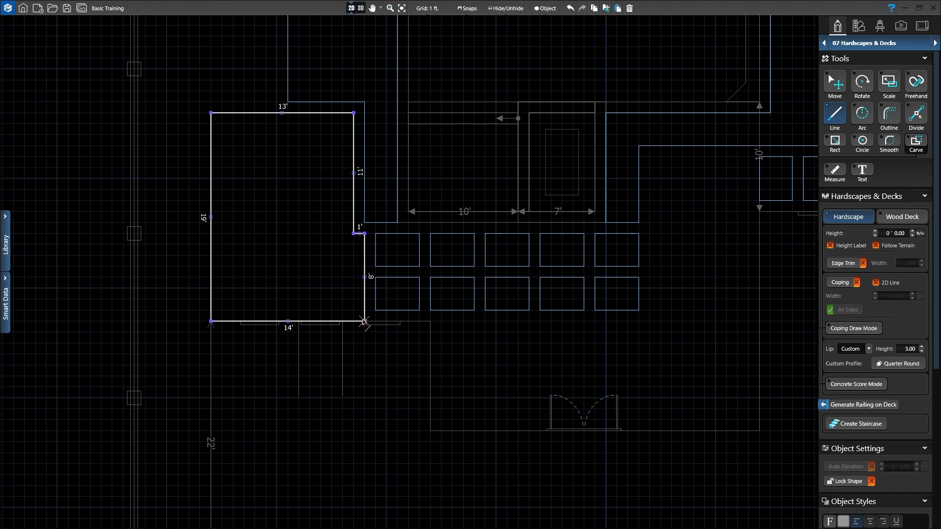
pyautogui.press('Escape')
# Draw a 25 ft deep hardscape rectangle across the house's projecting front wall and make it follow the terrain in 3D.
pyautogui.moveTo(390, 342); pyautogui.dragTo(426, 29, button='middle')
pyautogui.moveTo(497, 483); pyautogui.dragTo(526, 155, button='middle')
pyautogui.click(831, 143)
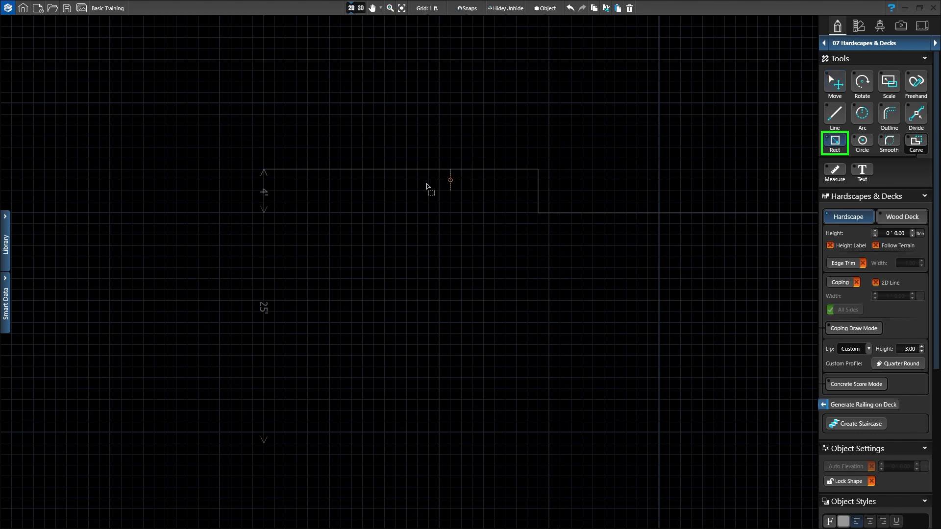
pyautogui.click(264, 170)
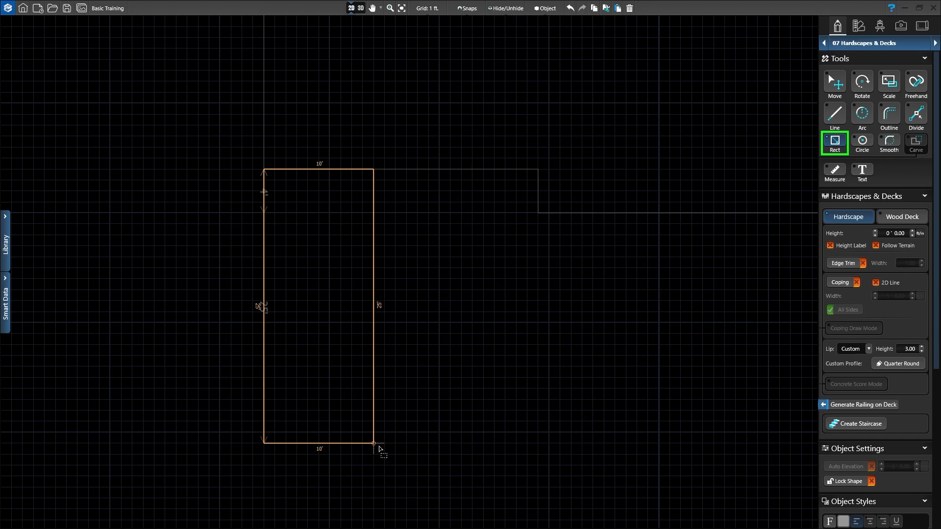
pyautogui.click(538, 443)
pyautogui.click(353, 9)
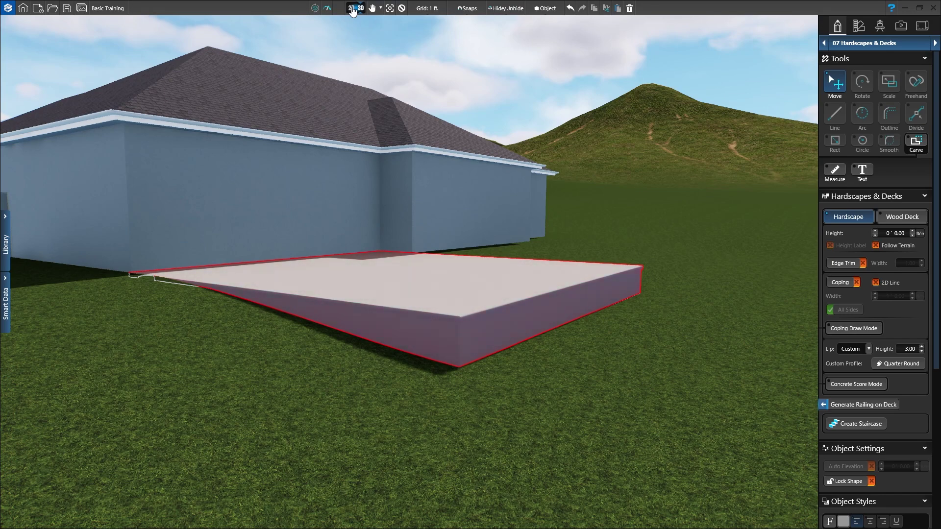
pyautogui.click(875, 245)
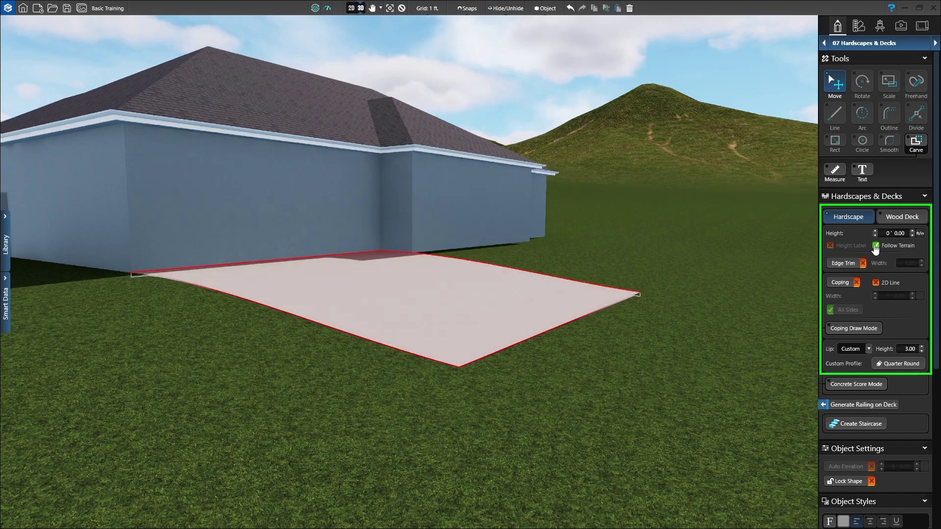